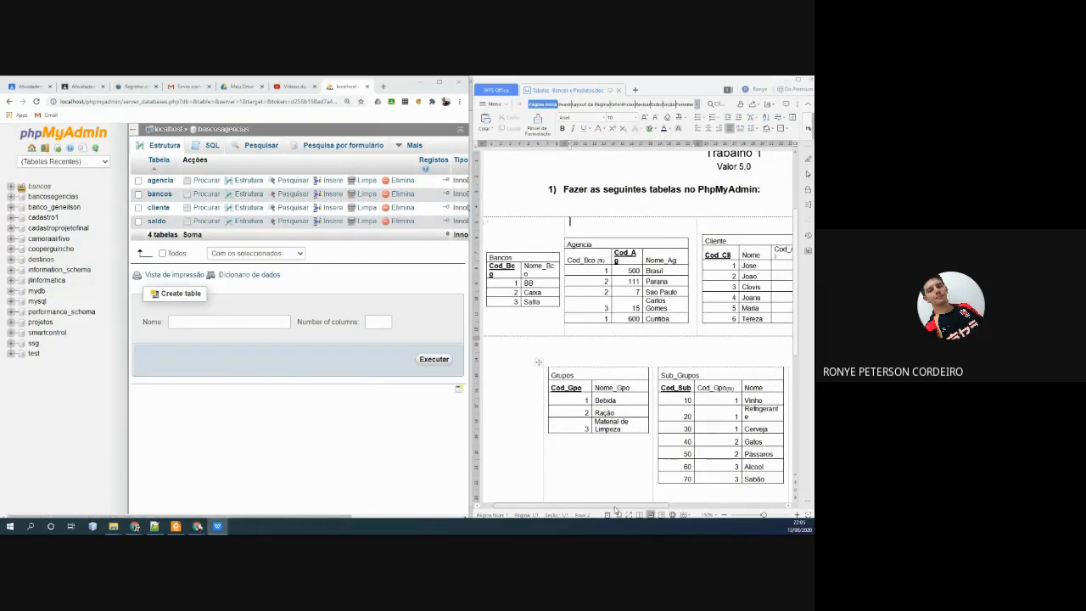
- Examine the Bancos, Agencia, Cliente and Saldo tables and their key columns in the assignment document
mouse_move(607, 508)
left_mouse_down()
mouse_move(668, 511)
mouse_move(588, 515)
left_mouse_up()
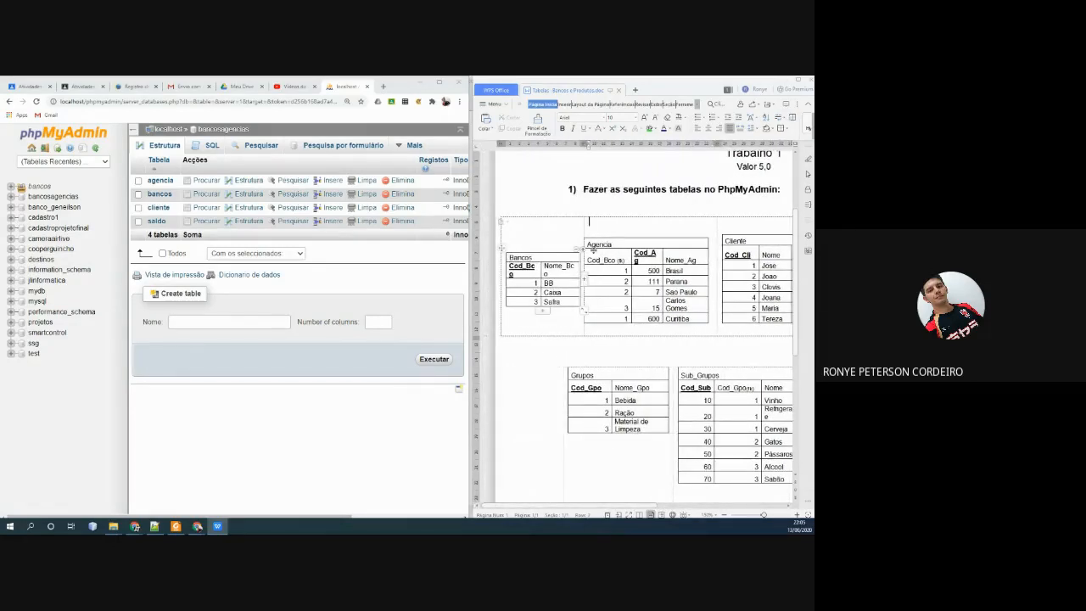
left_click_drag(625, 261, 587, 260)
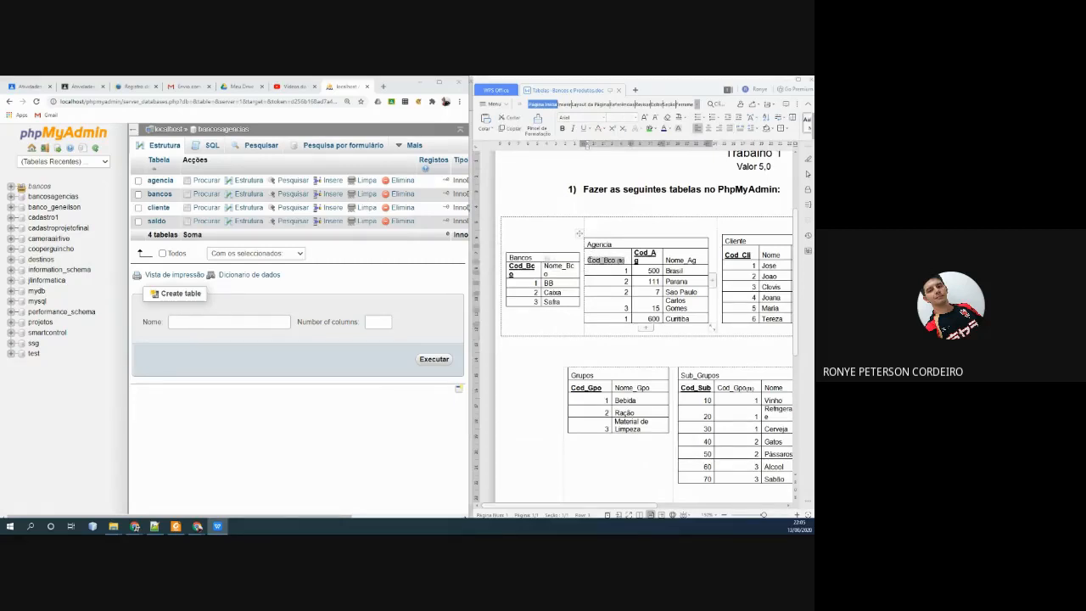
left_click(604, 260)
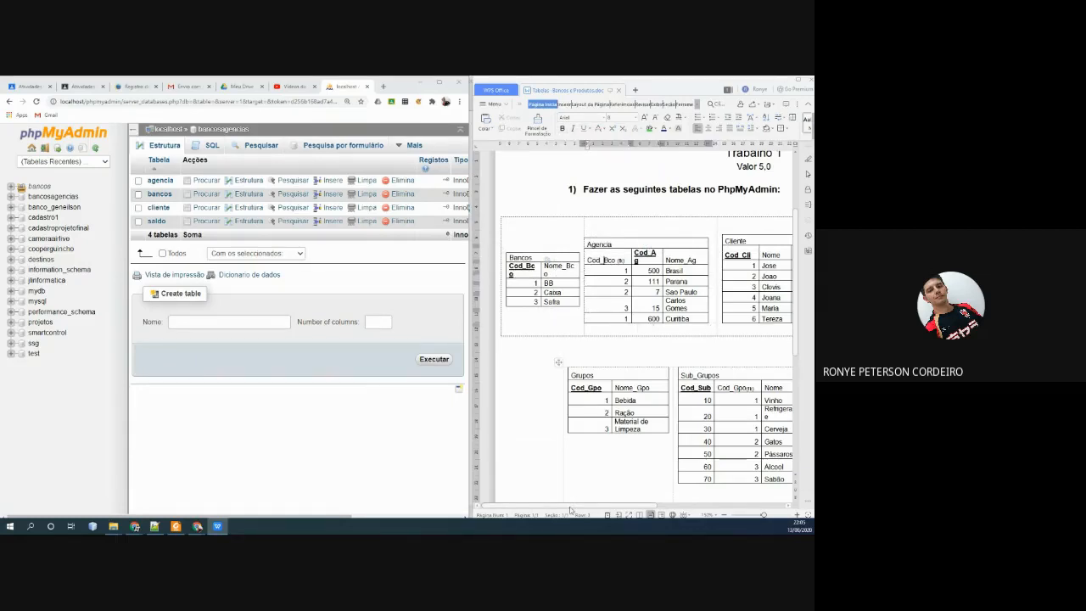
left_click_drag(571, 507, 670, 510)
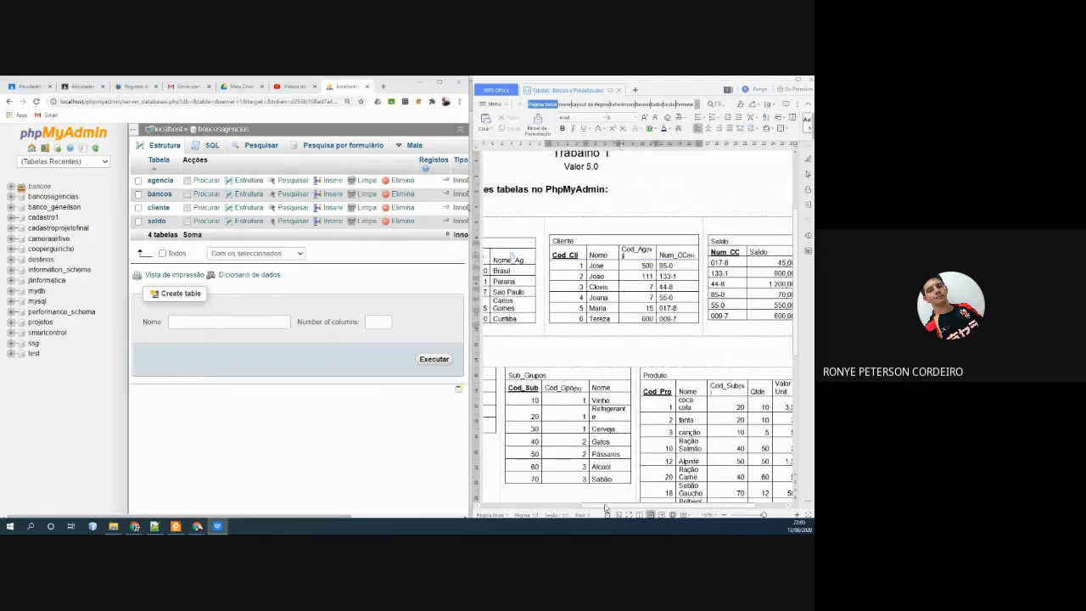
mouse_move(606, 507)
left_mouse_down()
mouse_move(520, 507)
mouse_move(607, 508)
left_mouse_up()
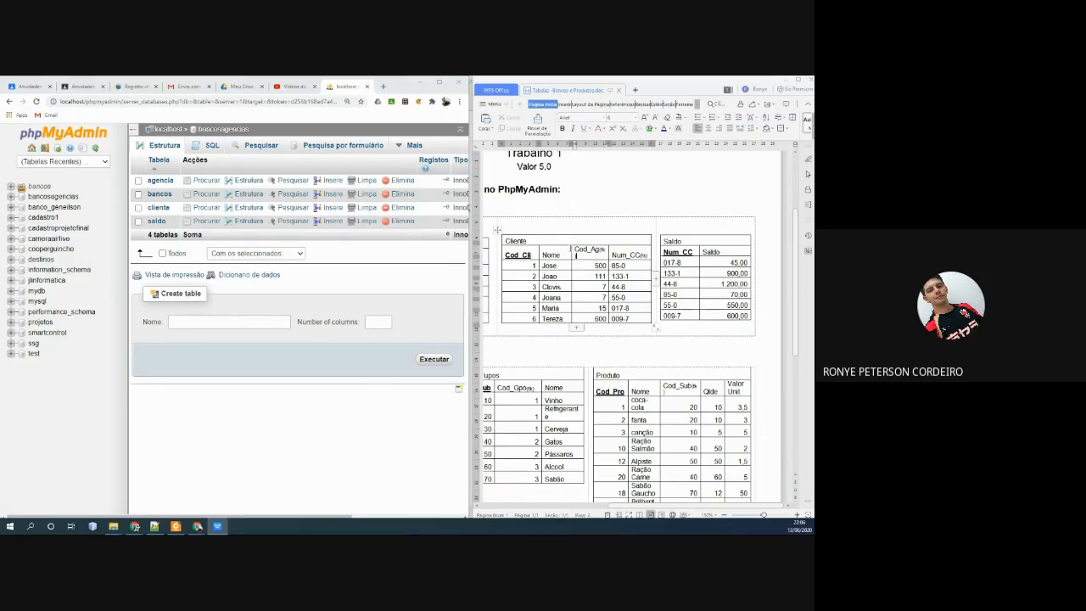
- Open the relation view of the agencia table in phpMyAdmin and maximize the browser window
left_click(157, 181)
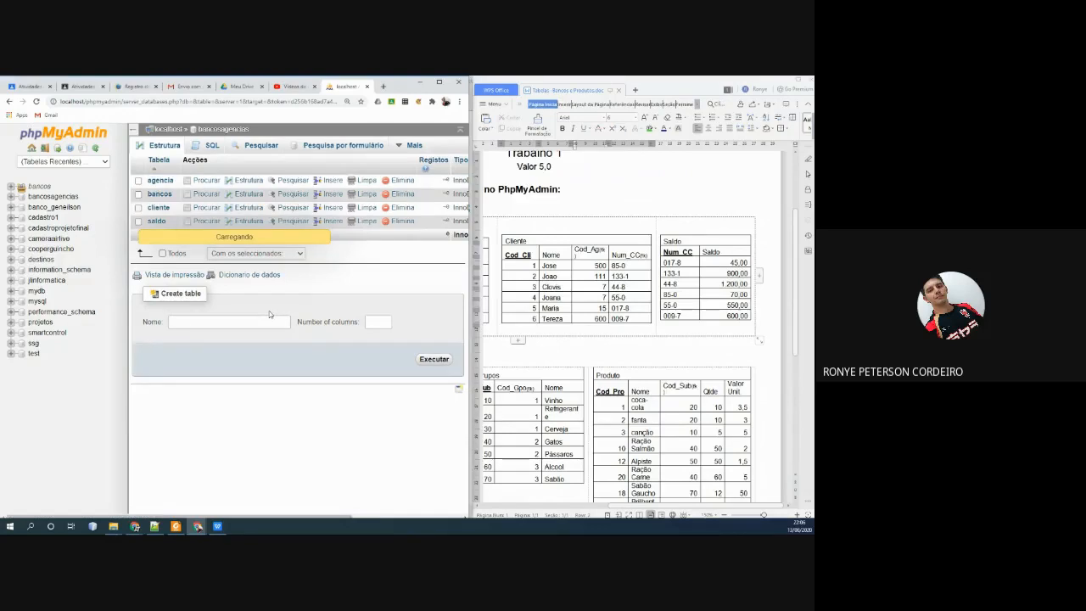
left_click(219, 148)
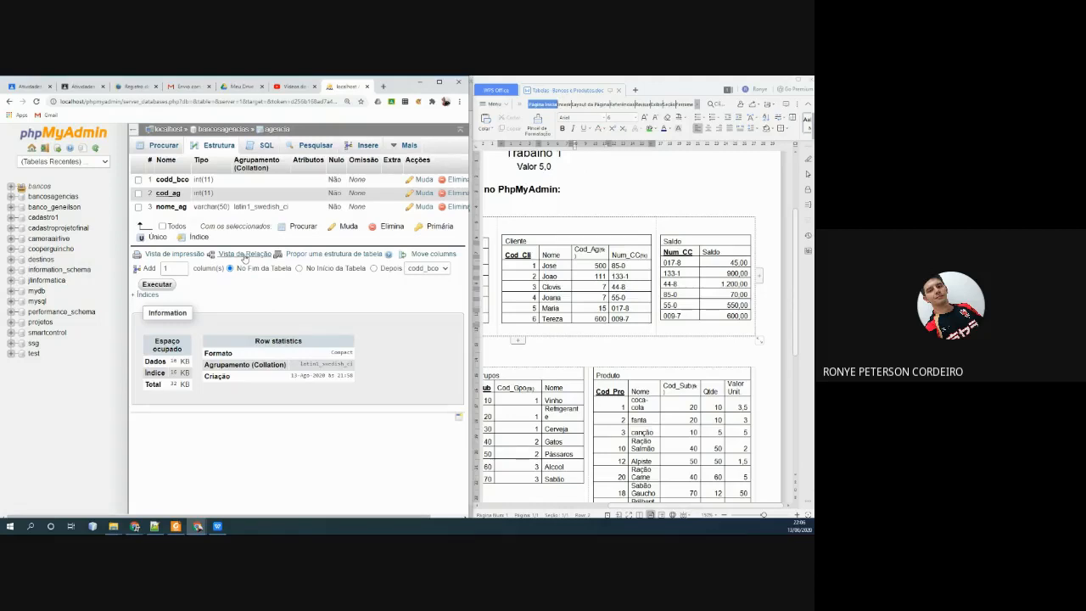
left_click(246, 258)
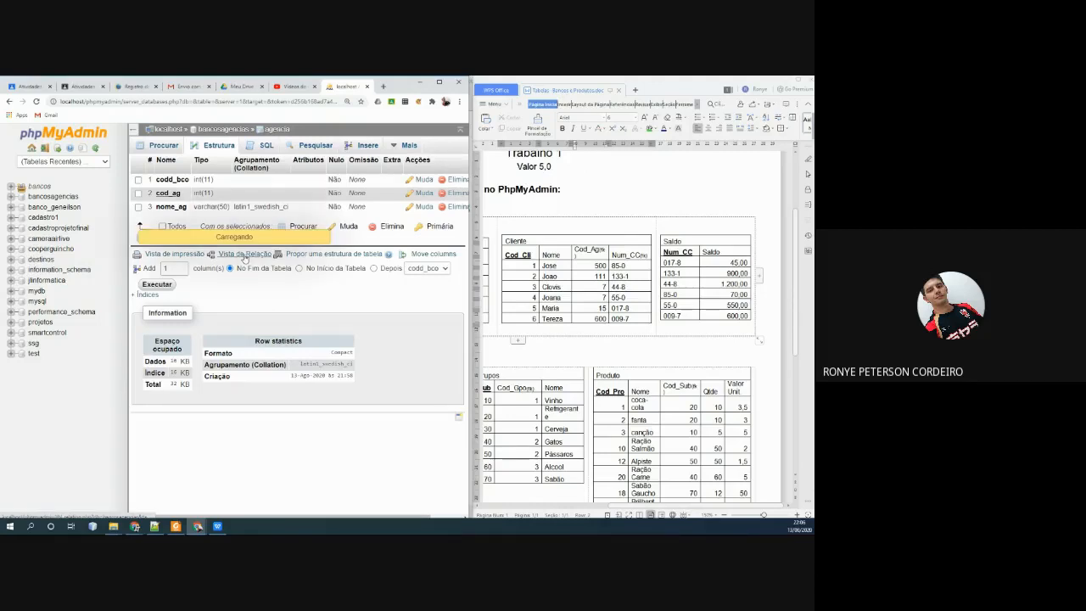
left_click(440, 85)
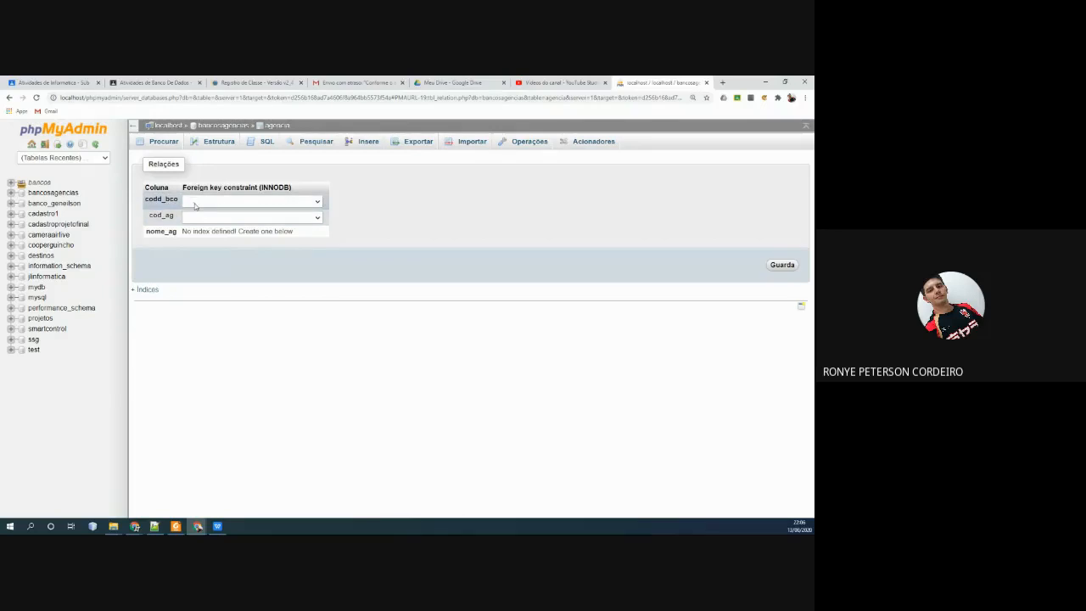
- Rename the agencia table's codd_bco column to cod_bco and save the change
left_click(220, 151)
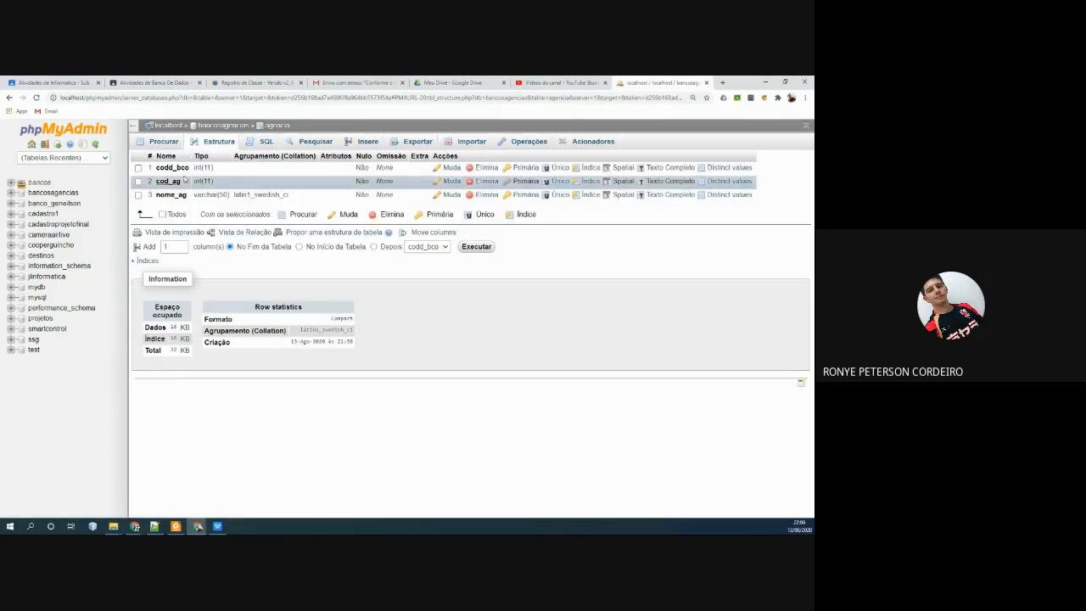
left_click(451, 167)
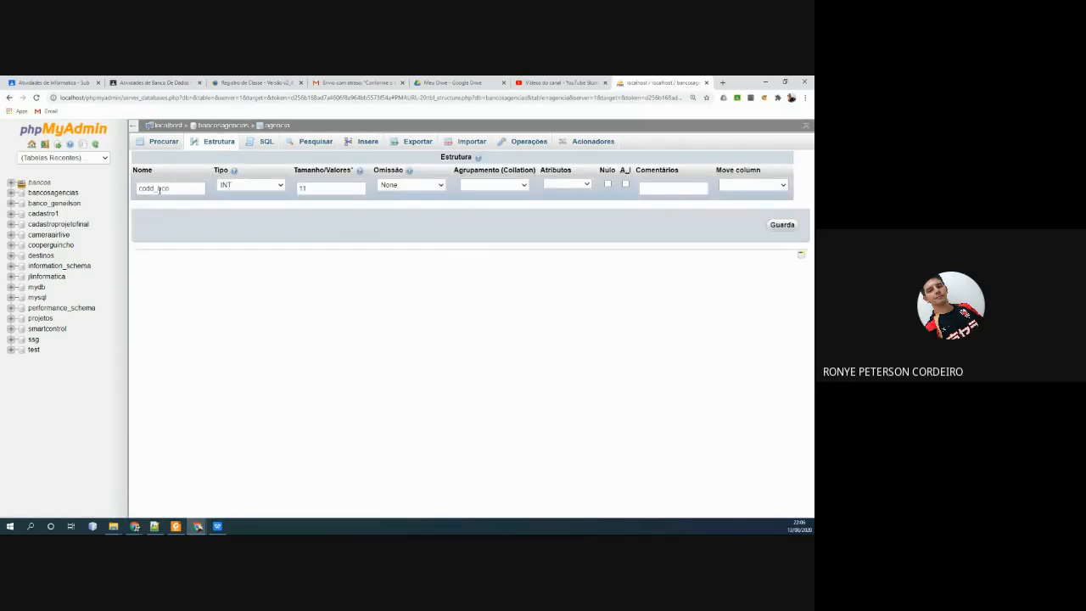
left_click(192, 195)
key("BackSpace")
left_click(782, 225)
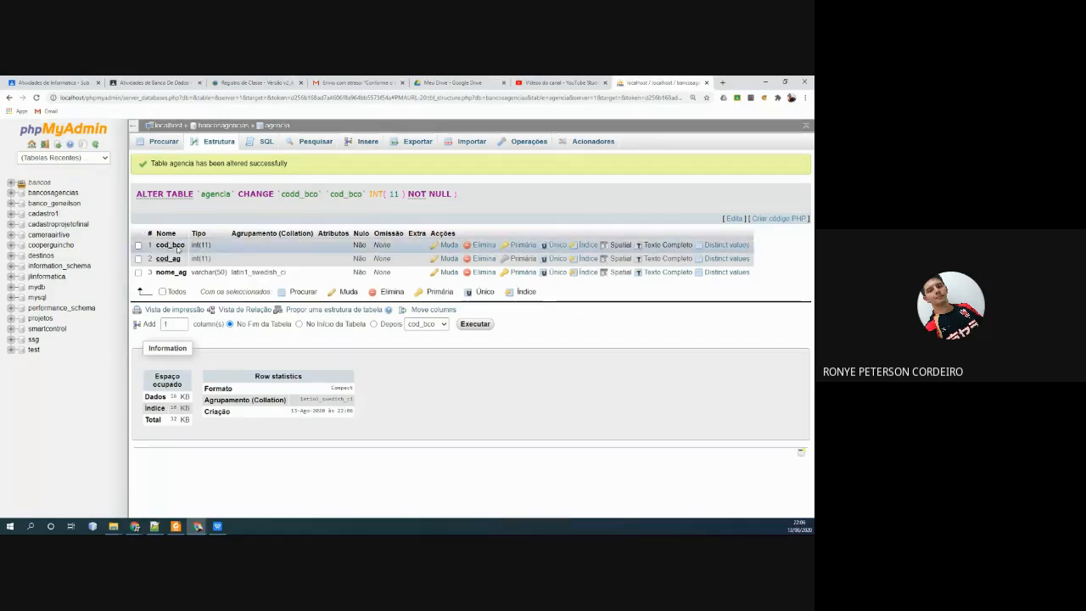
- In agencia's relations, point cod_bco to bancosagencias.bancos.Cod_Bco and name the constraint fk_banco
left_click(245, 310)
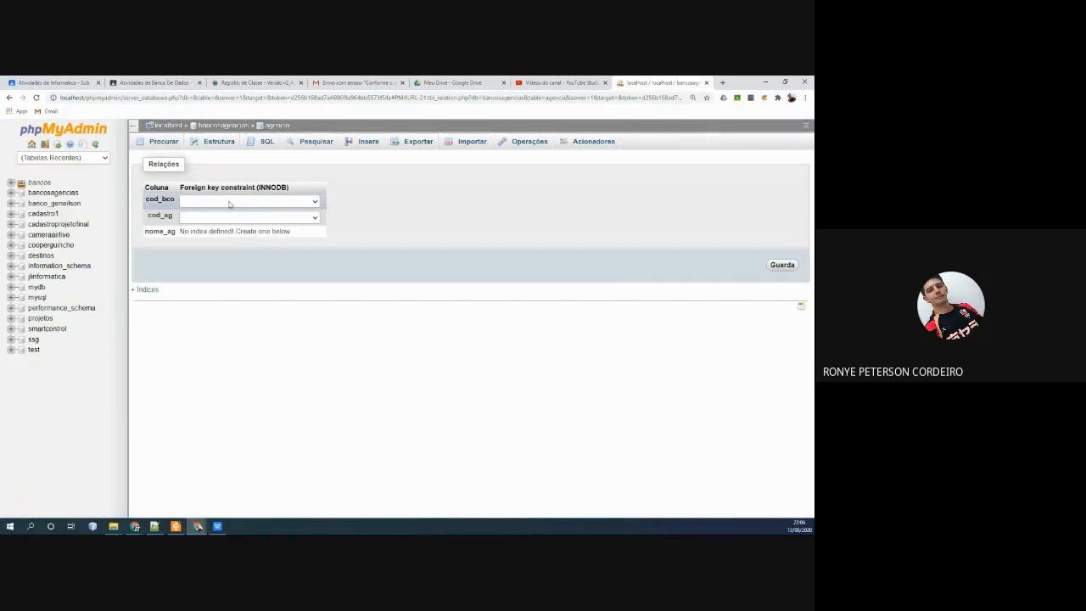
left_click(191, 204)
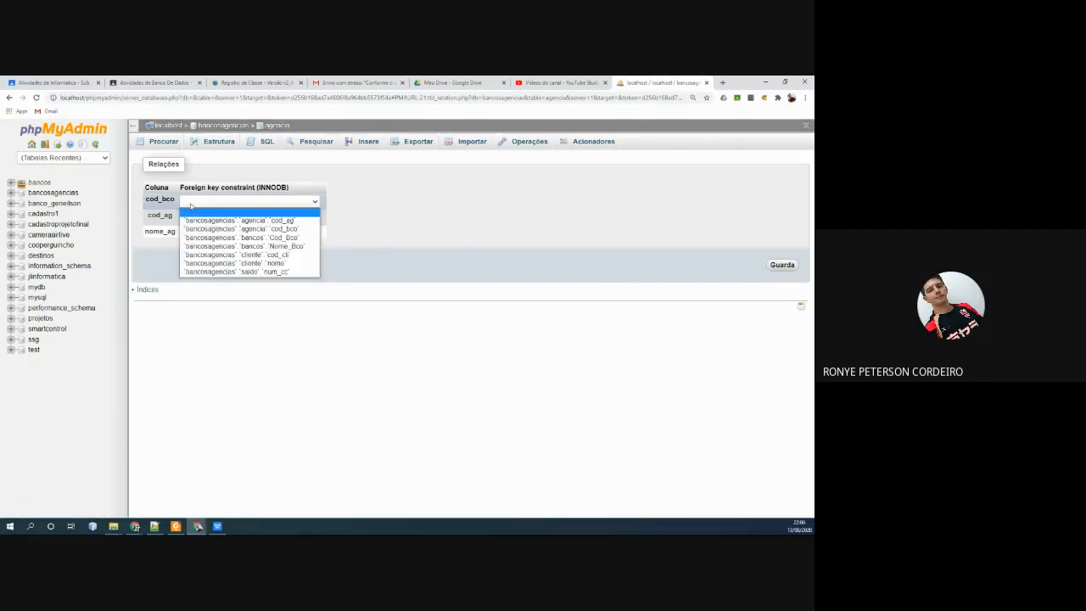
left_click(282, 239)
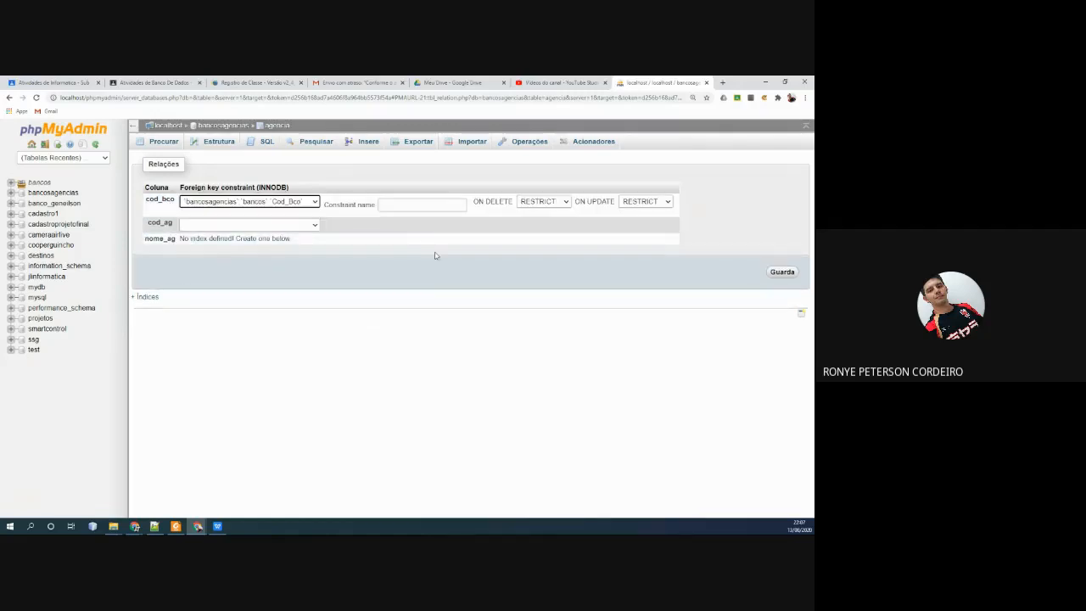
left_click(411, 207)
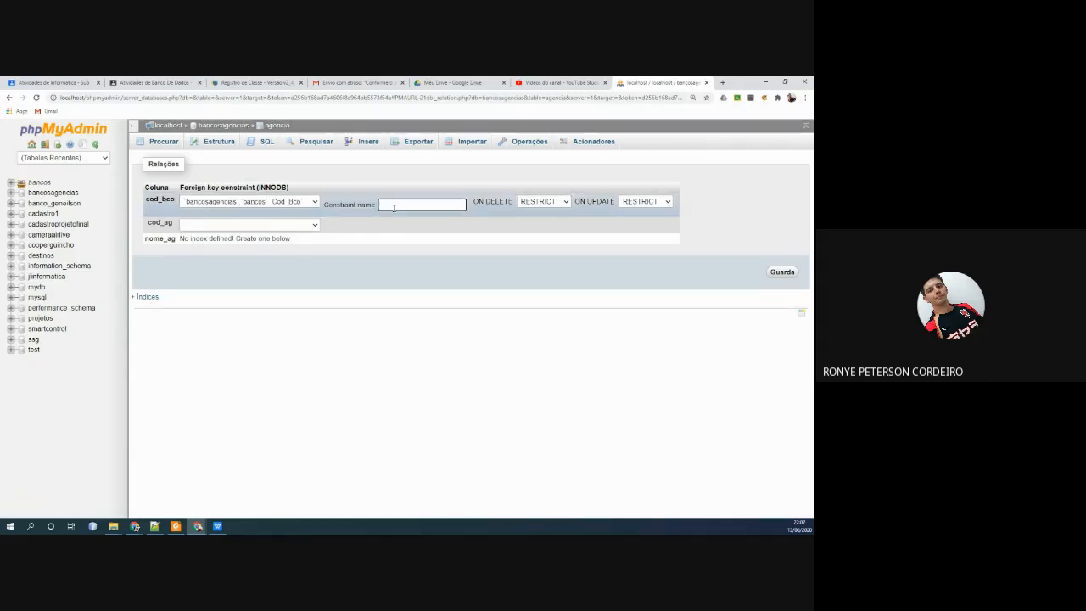
type("fk_banco")
- Set both ON DELETE and ON UPDATE to CASCADE for fk_banco and save the foreign key
left_click(552, 206)
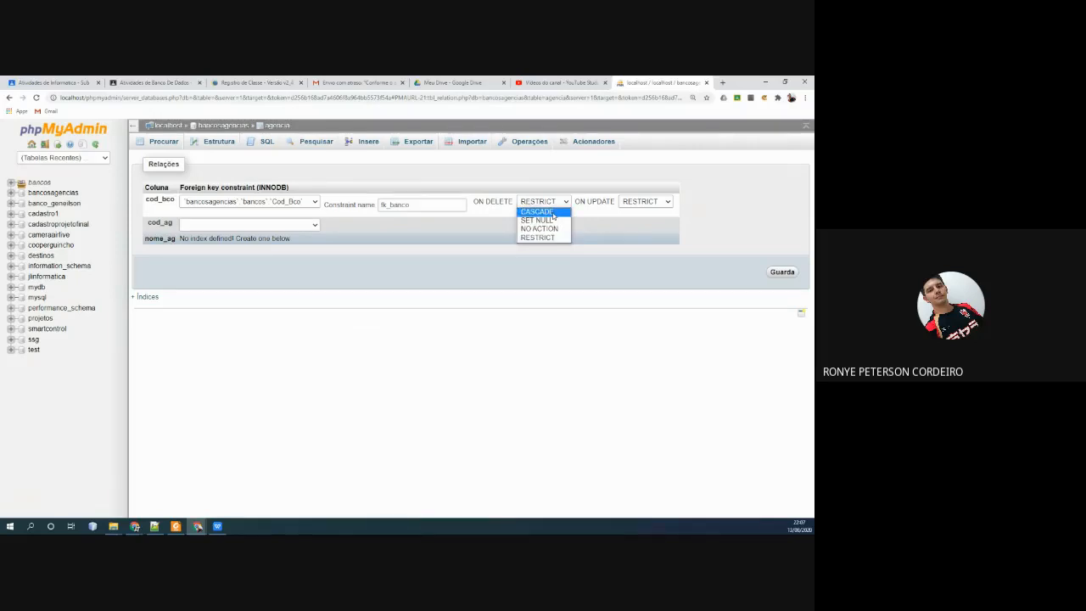
left_click(553, 212)
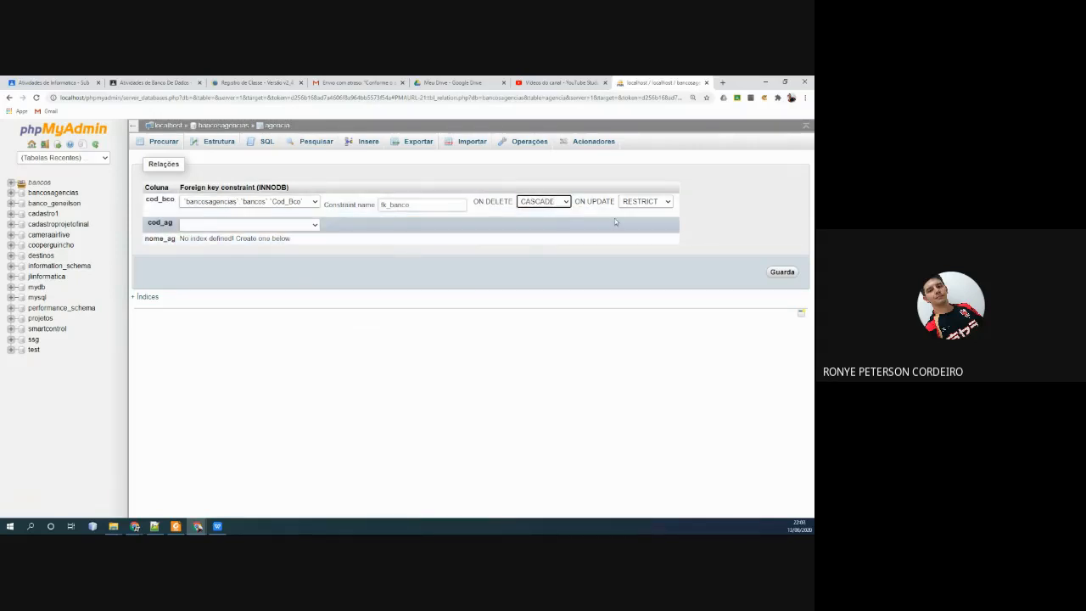
left_click(643, 202)
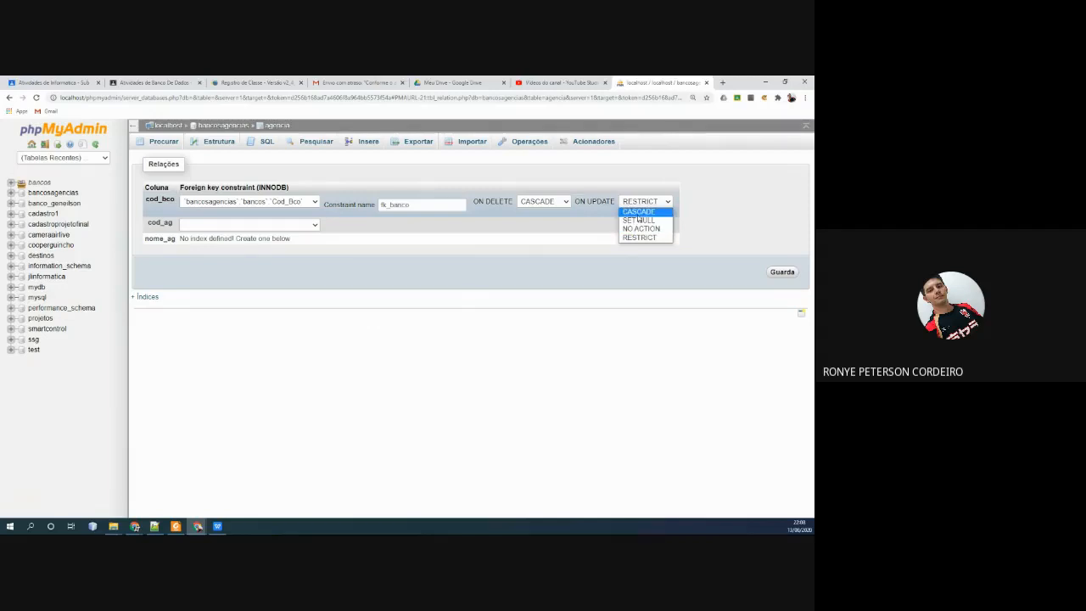
left_click(655, 211)
left_click(690, 214)
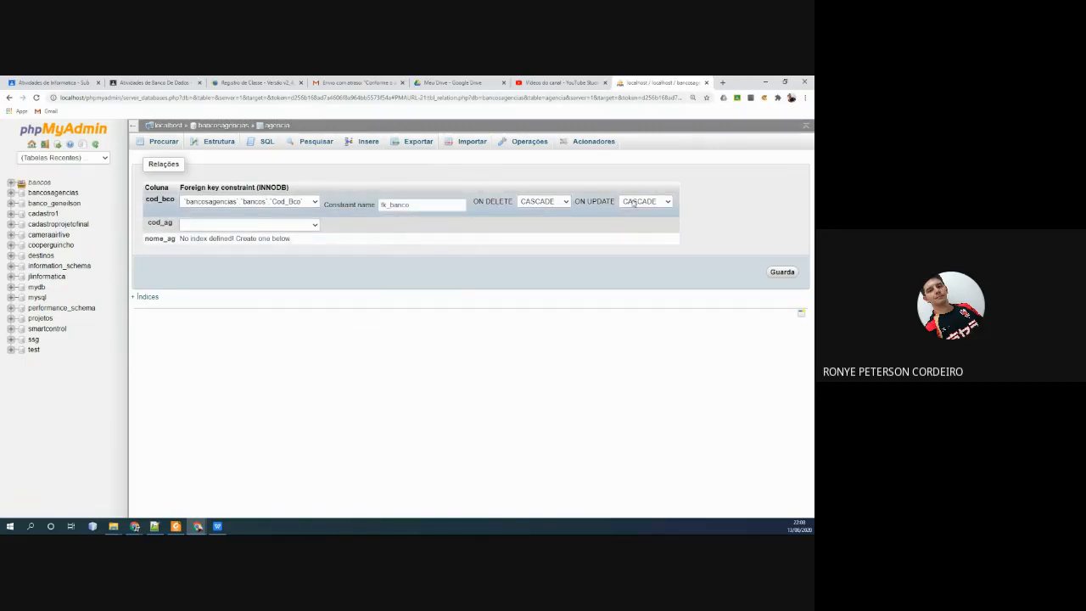
left_click(412, 204)
left_click(783, 273)
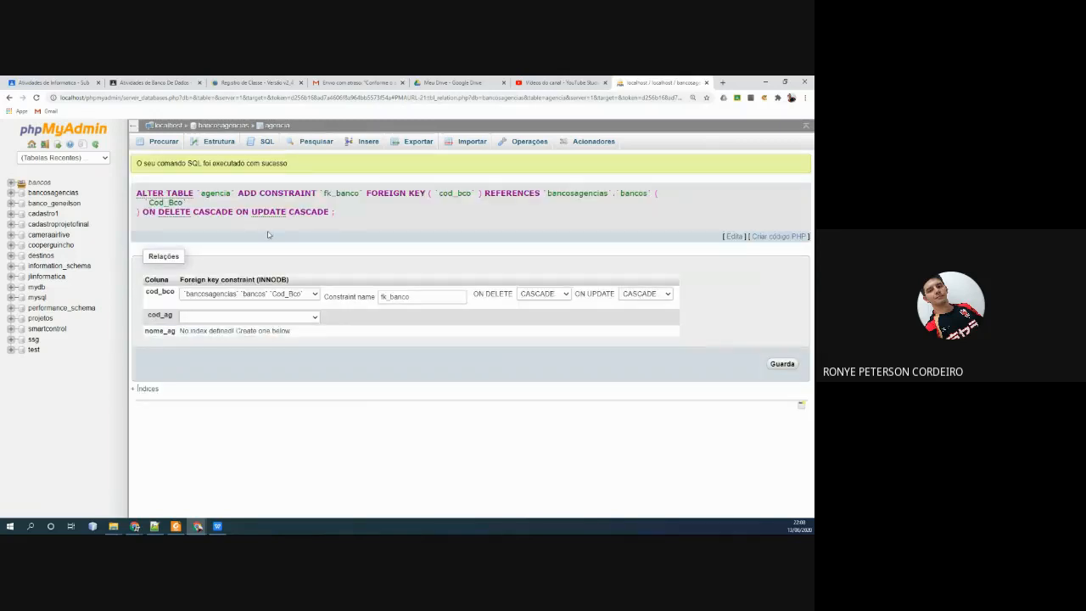
- Compare the generated ALTER TABLE statement for fk_banco with the agencia foreign key code in the PDF handout
left_click_drag(344, 216, 132, 194)
left_click(325, 227)
triple_click(298, 212)
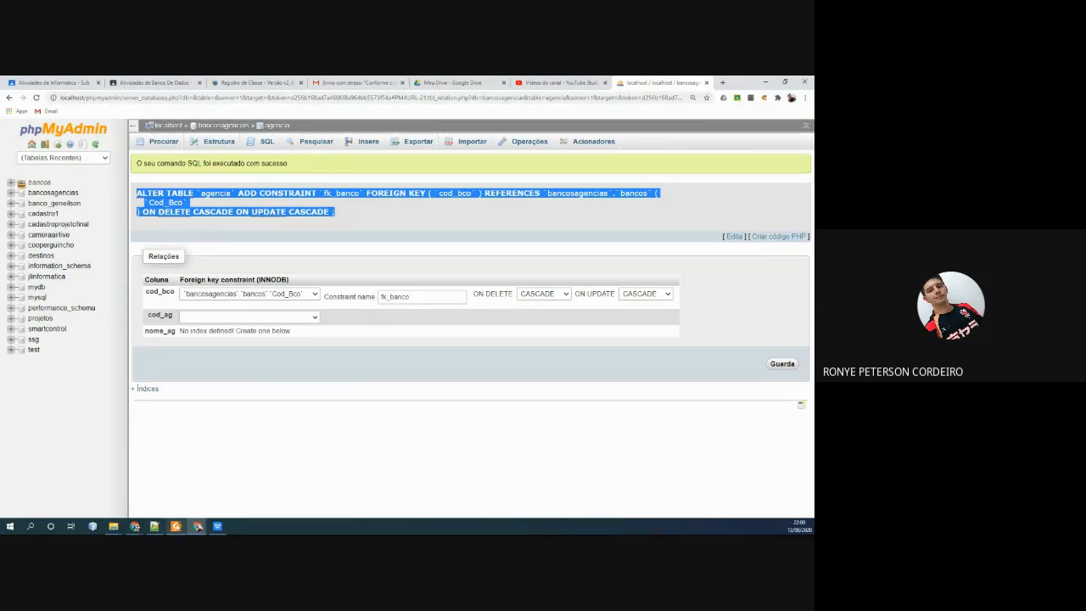
left_click(176, 526)
scroll(108, 290, "down", 20)
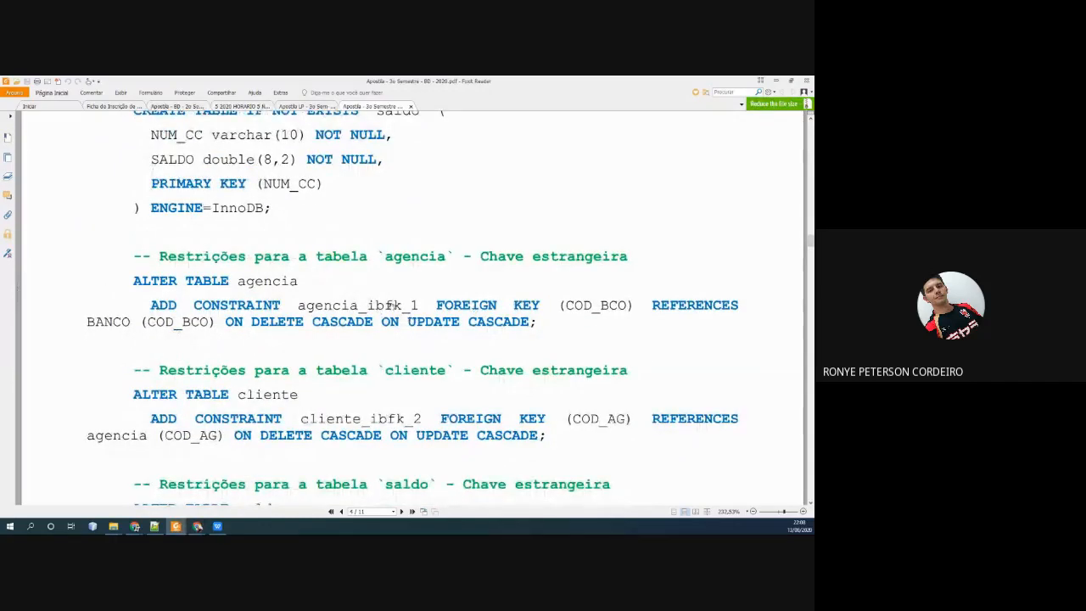
left_click(775, 82)
left_click(537, 194)
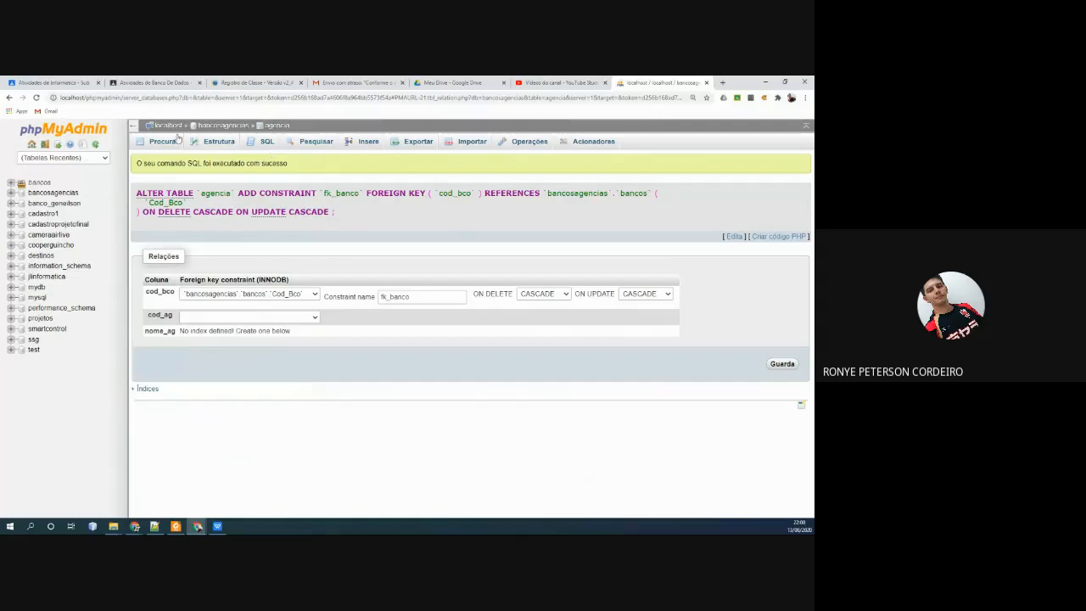
- Open the cliente table of bancosagencias and check which columns its relation view offers for foreign keys
left_click(236, 126)
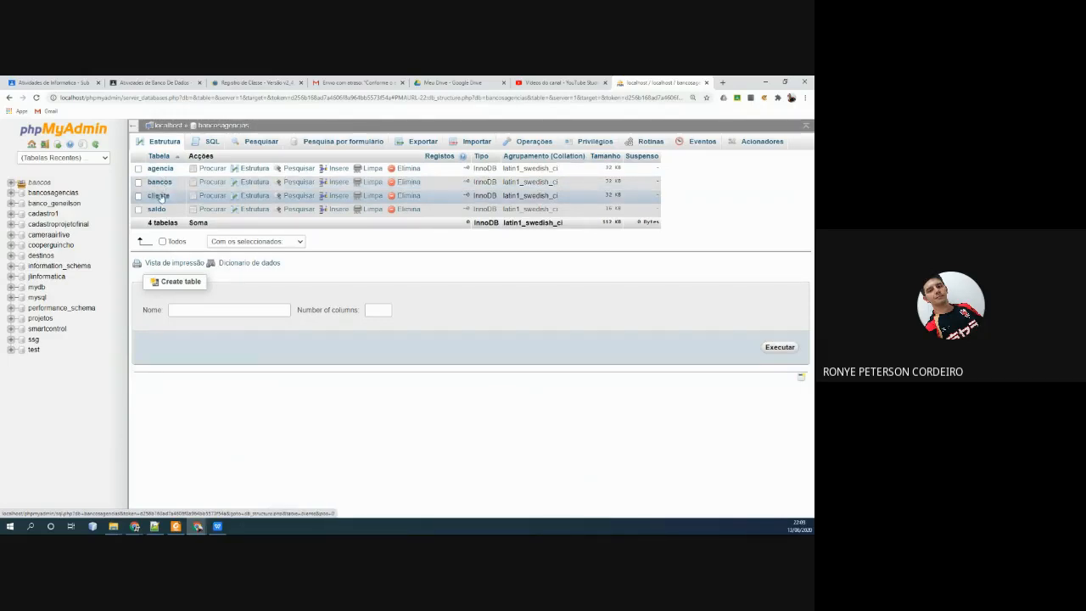
left_click(159, 196)
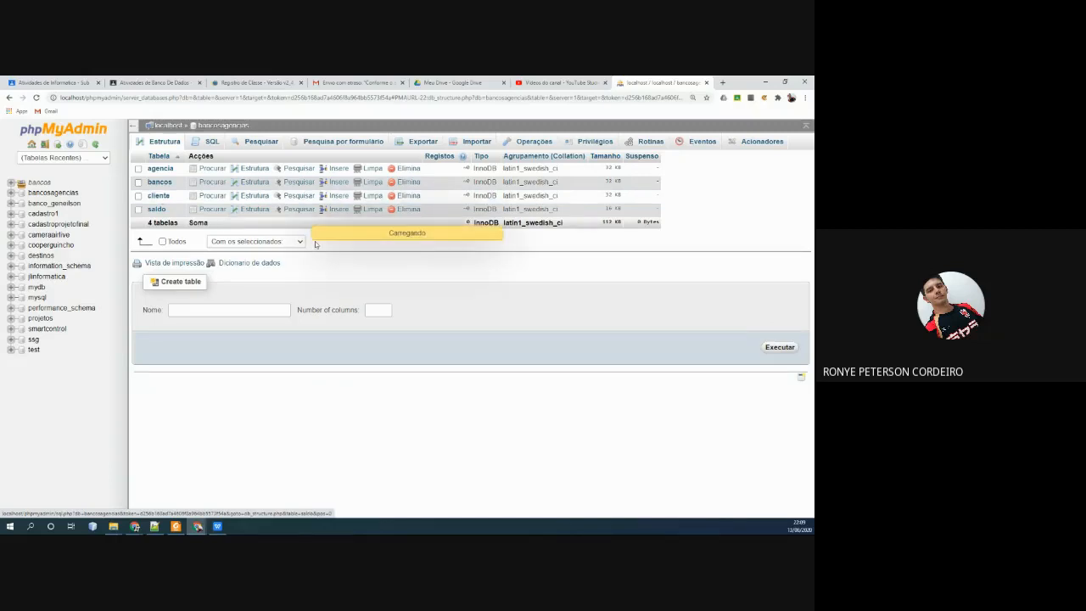
left_click(218, 142)
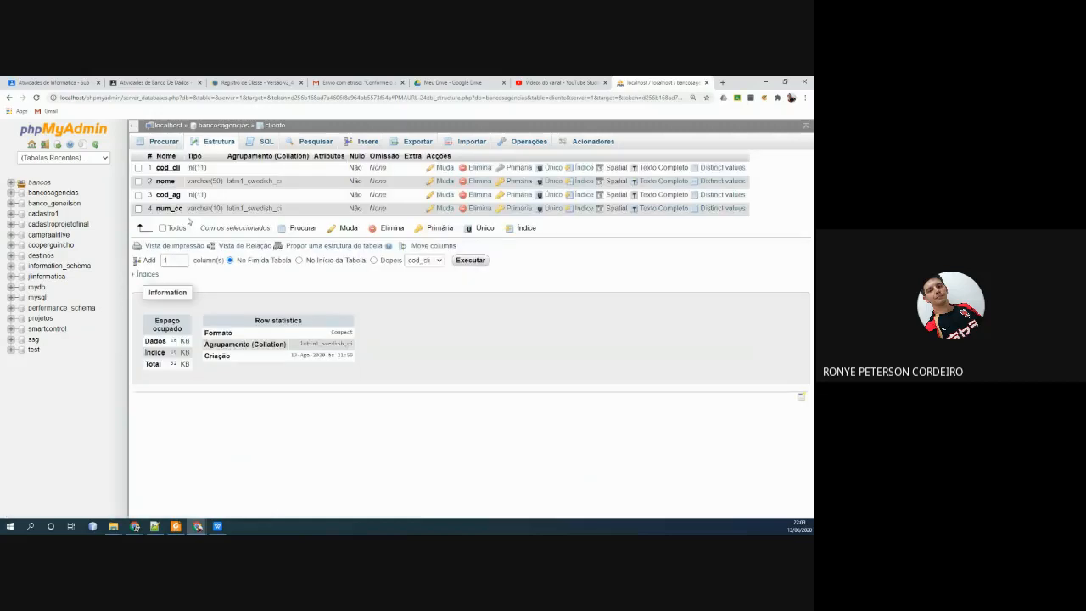
left_click(245, 247)
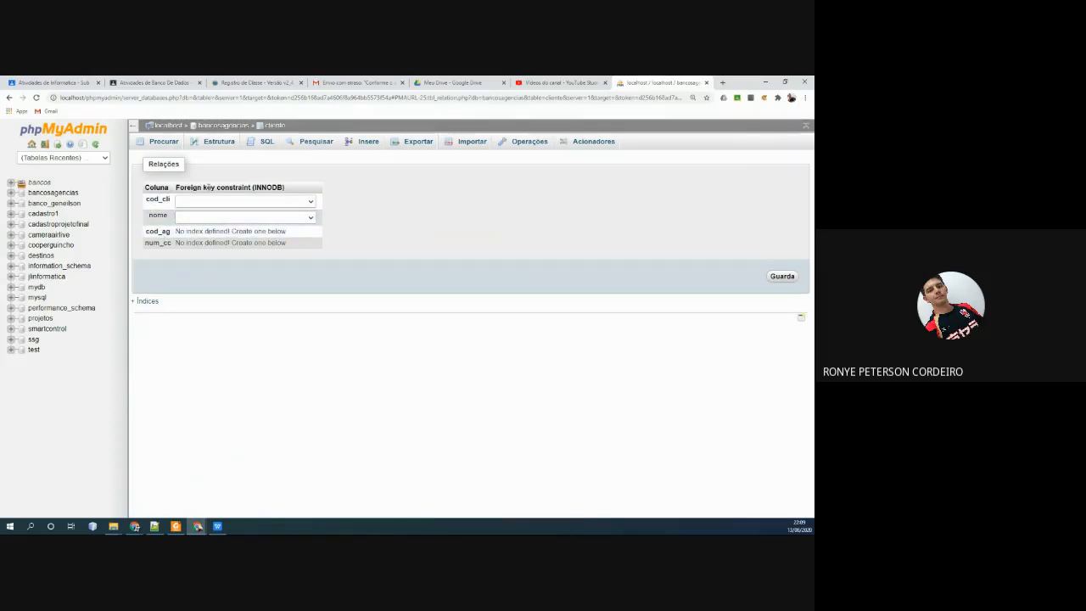
- Add an index to the cod_ag column and another to the num_cc column of the cliente table
left_click(214, 143)
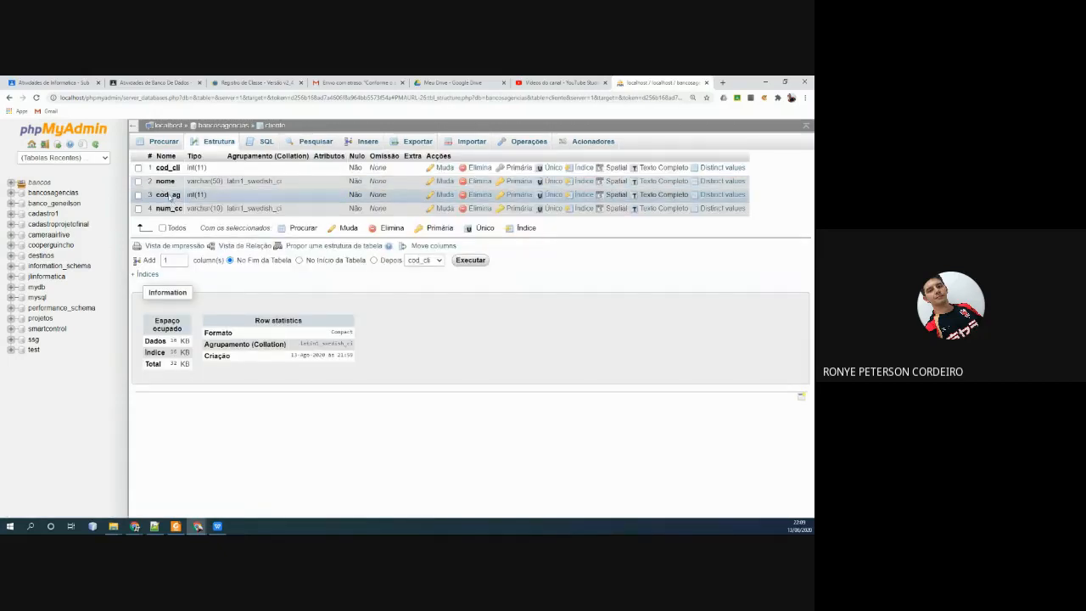
left_click(584, 196)
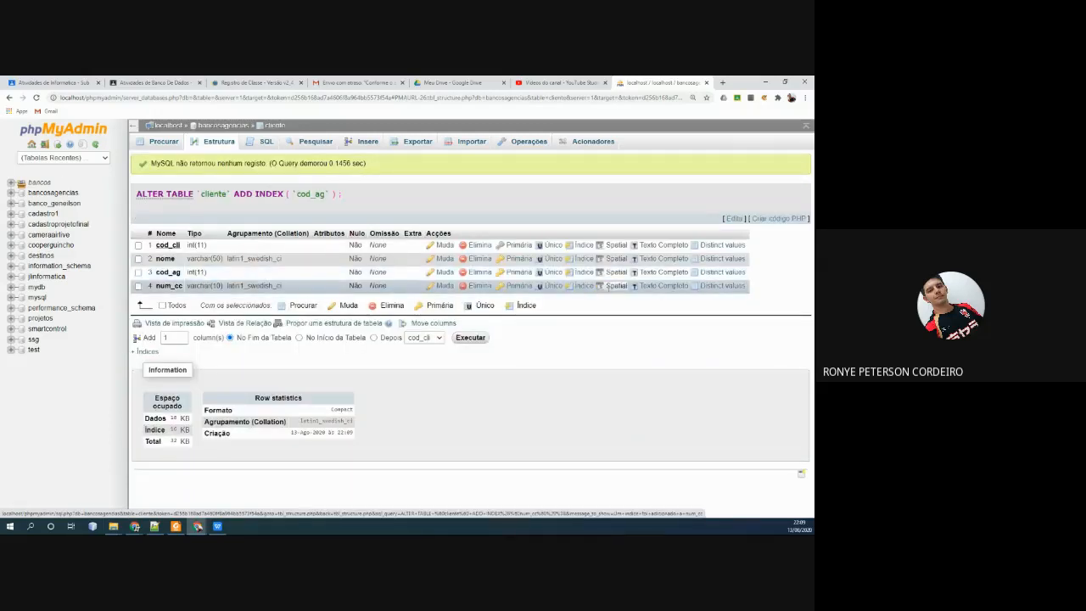
left_click(577, 286)
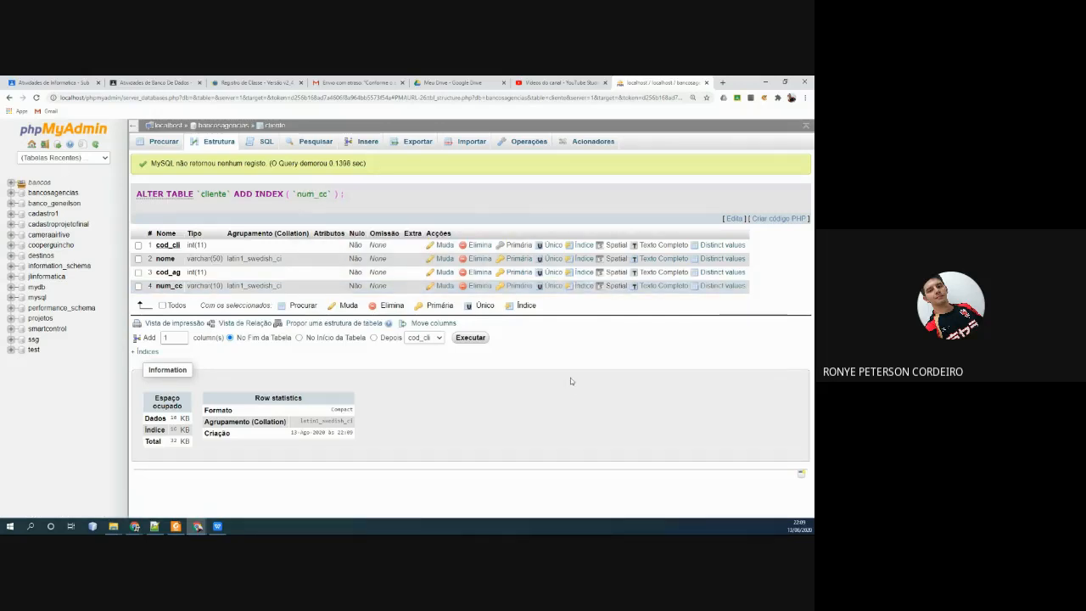
- Review the cliente table's list of indexes and reopen its relation view
left_click(156, 353)
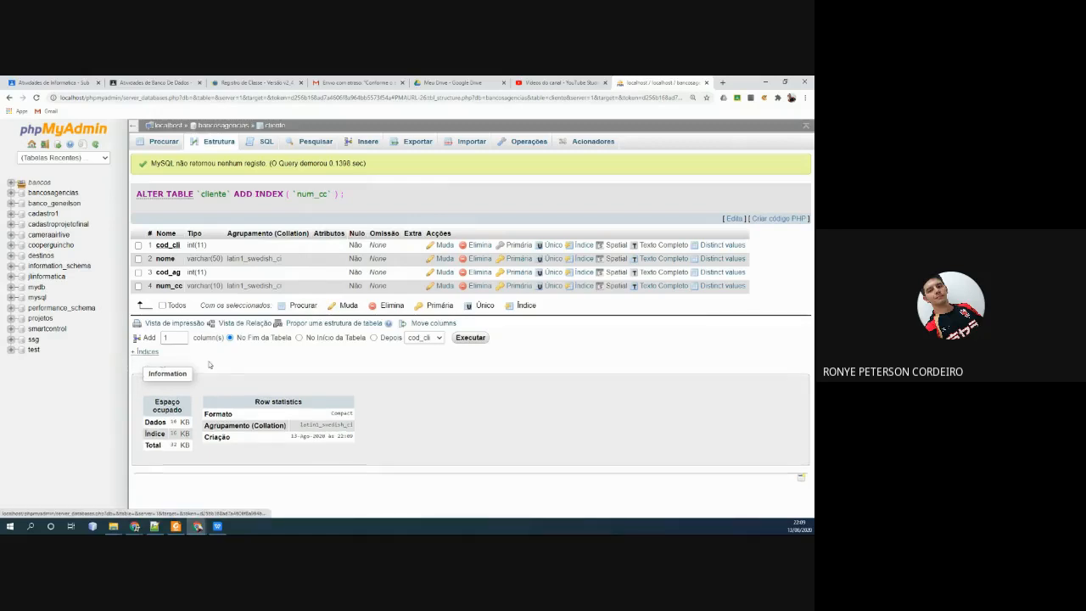
scroll(210, 365, "down", 2)
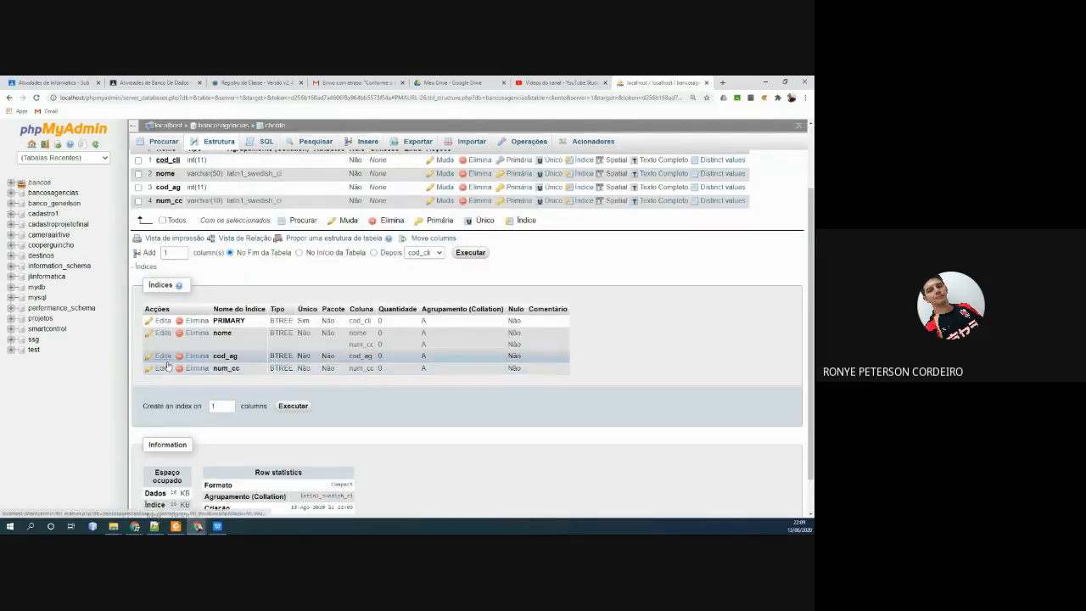
scroll(299, 299, "up", 2)
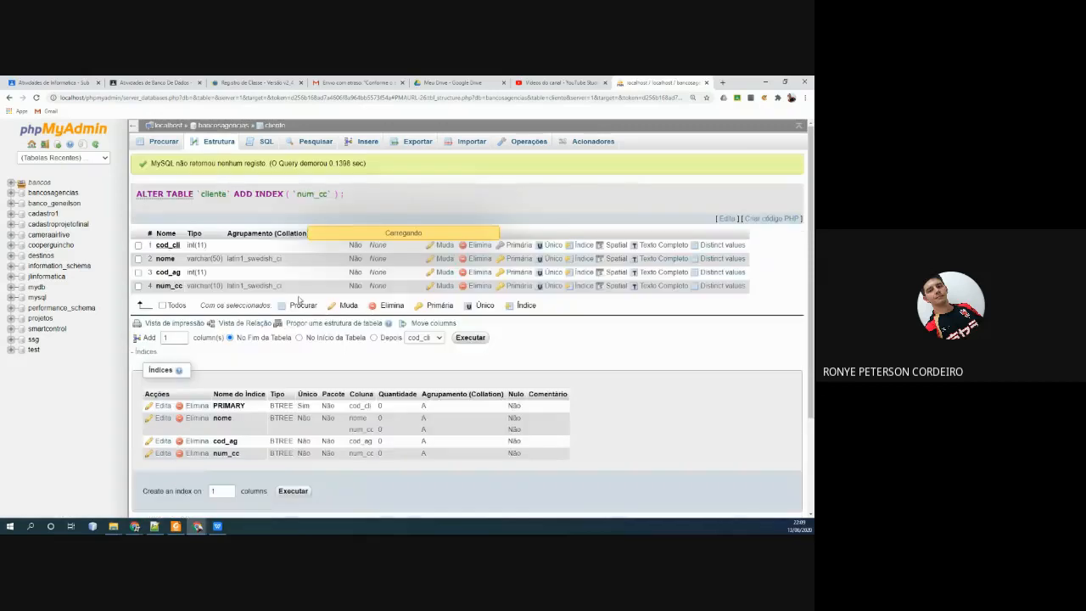
left_click(246, 323)
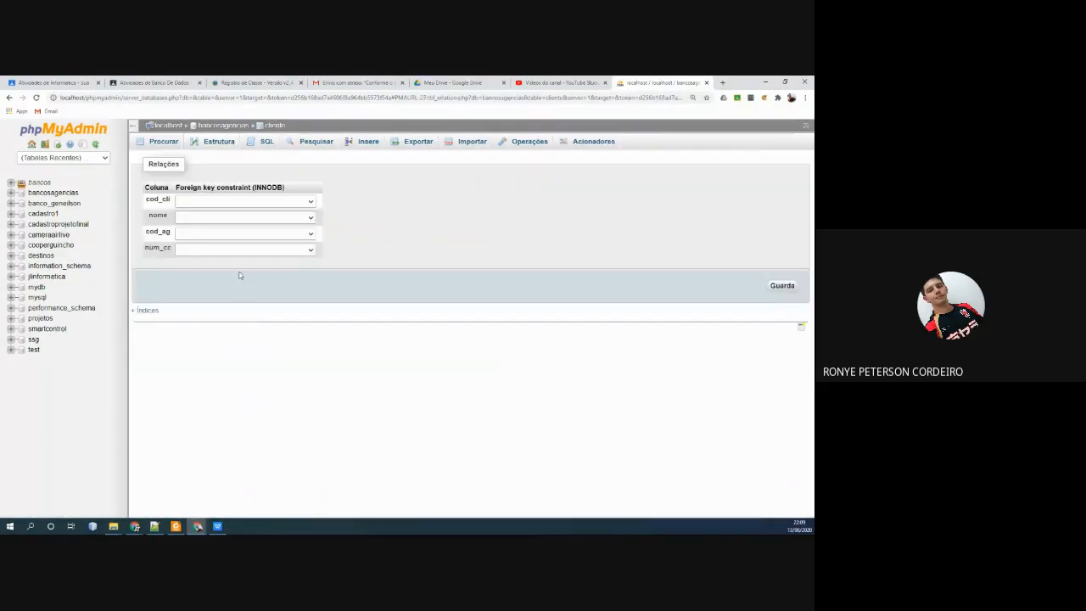
- Reference agencia.cod_ag from the cliente table's cod_ag column and saldo.num_cc from its num_cc column
left_click(232, 232)
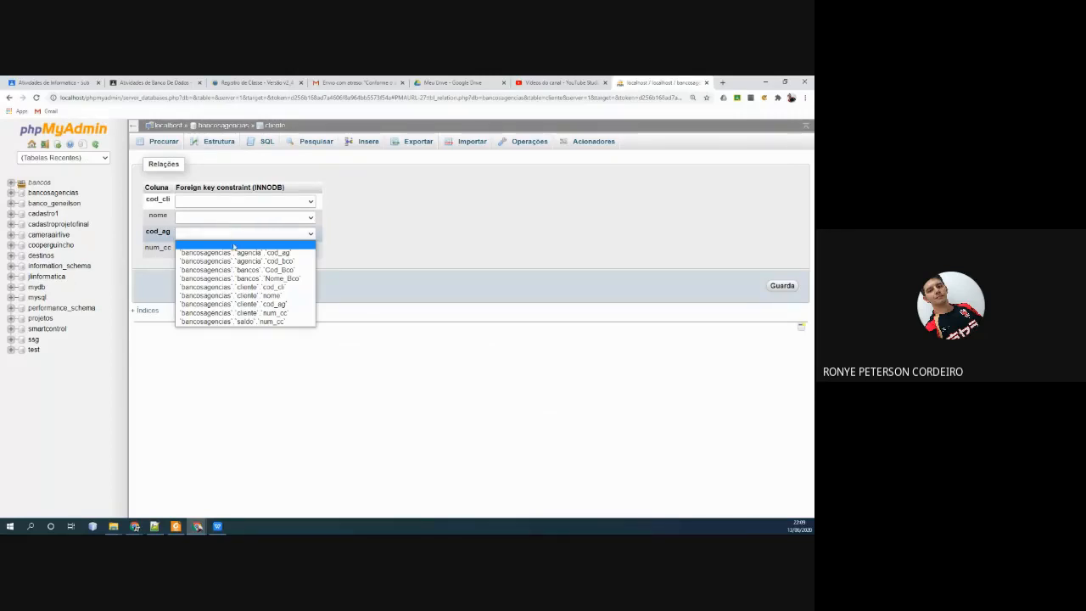
left_click(235, 253)
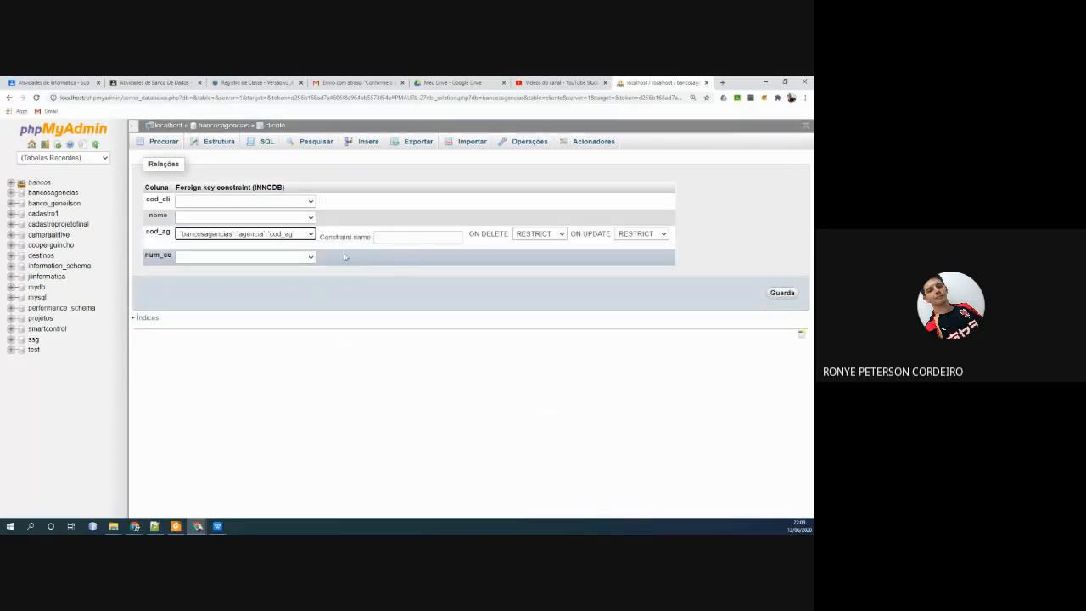
left_click(296, 256)
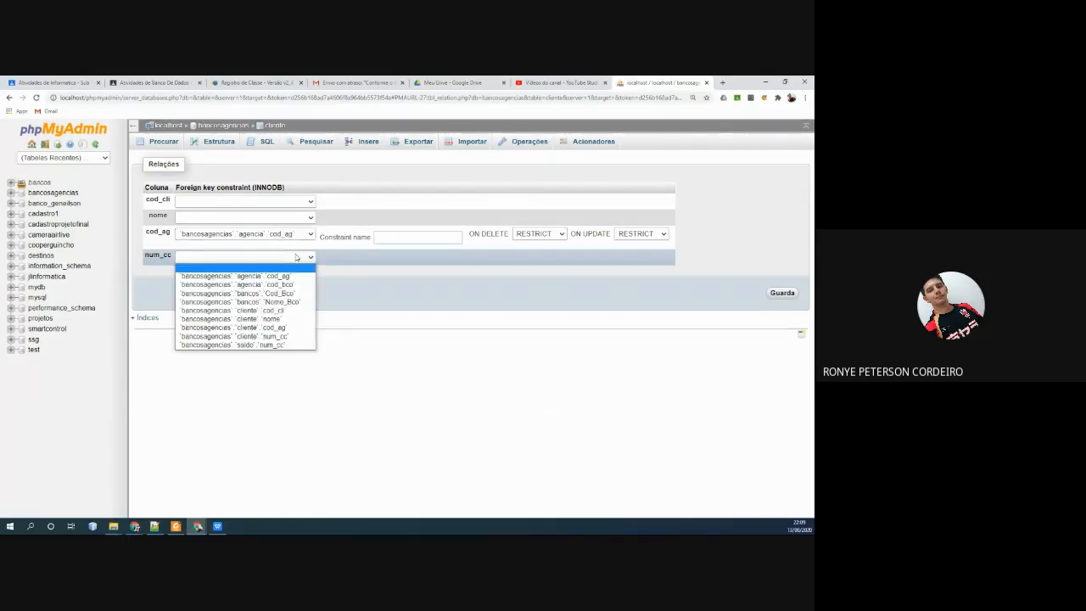
left_click(277, 346)
- Name the cod_ag constraint fk_agencia and the num_cc constraint fk_num_cc
left_click(393, 238)
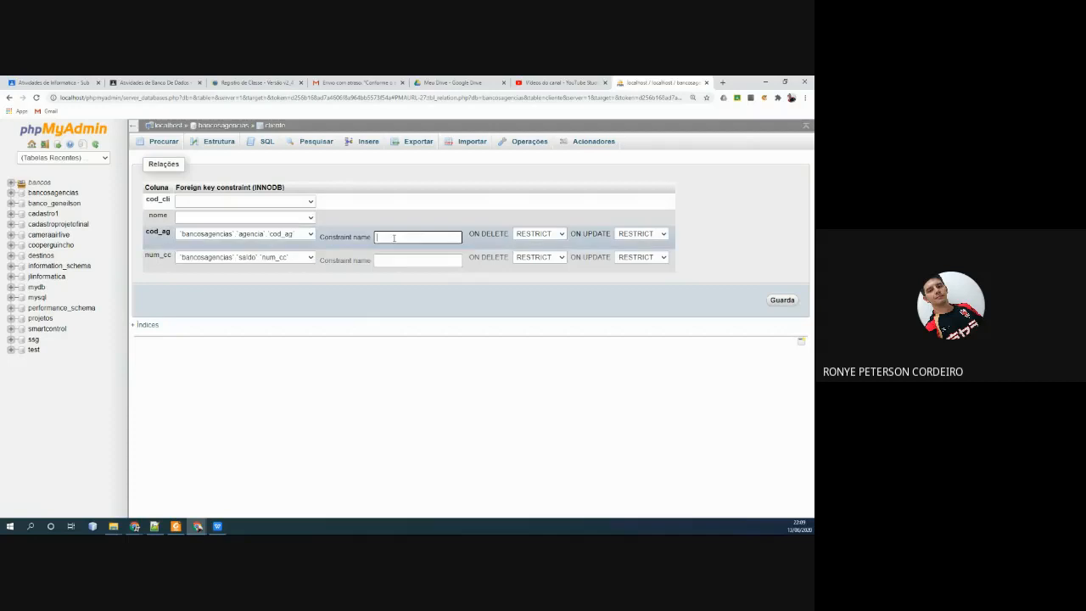
type("fk_agencia")
left_click(386, 261)
type("fk")
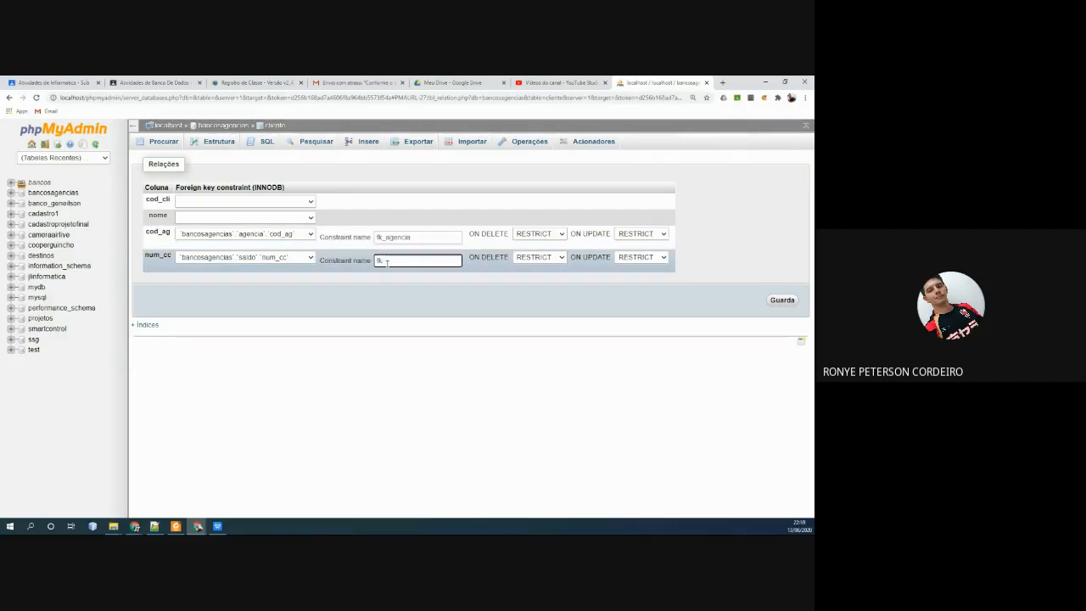
type("_num_cc")
- Set ON DELETE and ON UPDATE to CASCADE for both cliente foreign keys and save the relations
left_click(527, 235)
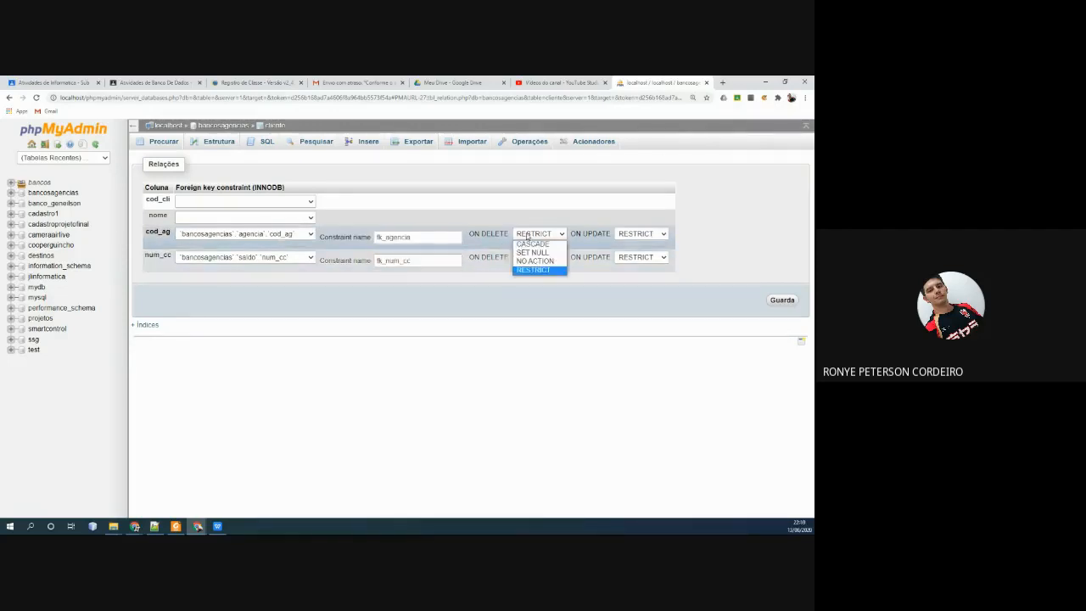
left_click(533, 243)
left_click(642, 235)
left_click(635, 243)
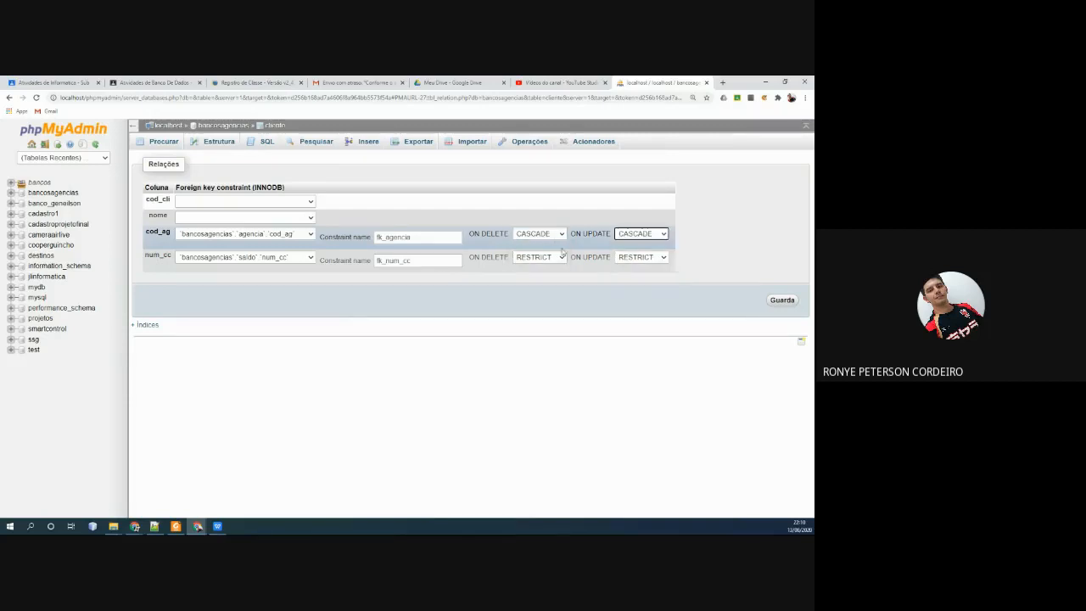
left_click(556, 257)
left_click(535, 267)
left_click(638, 257)
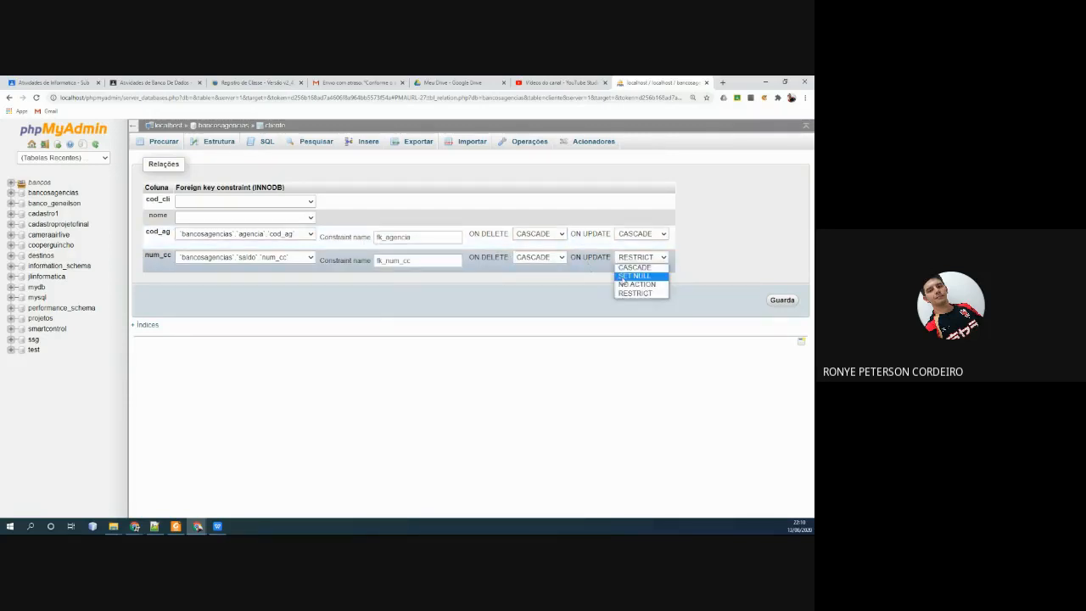
left_click(635, 267)
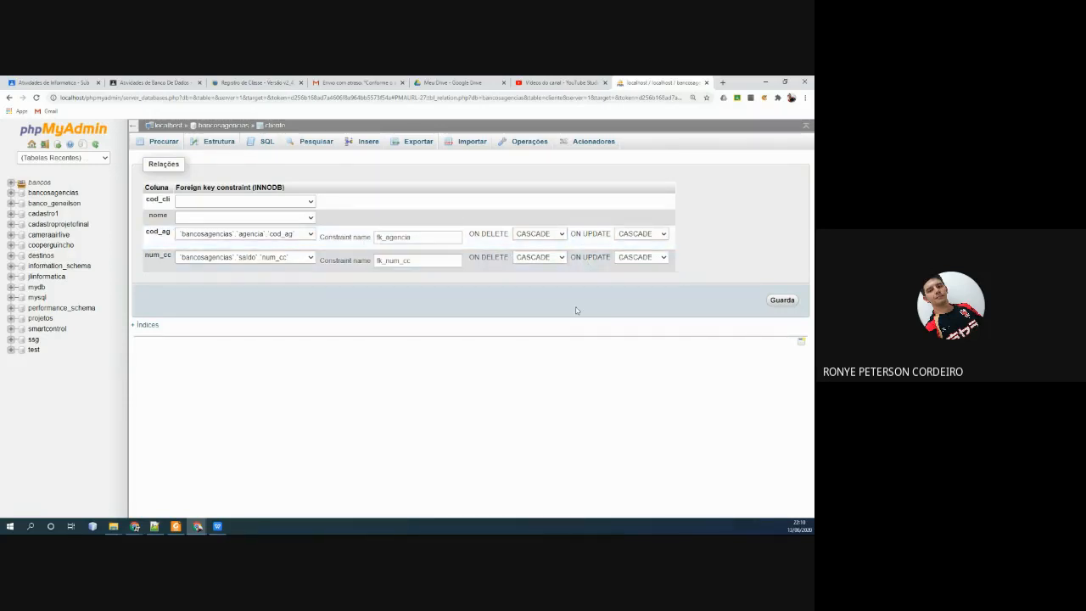
left_click(783, 301)
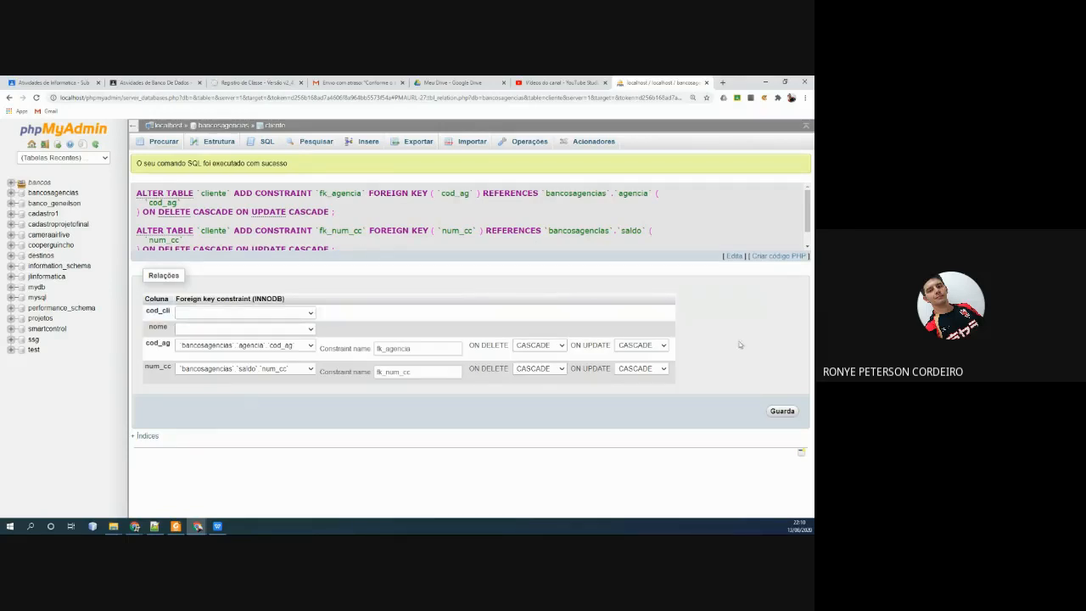
- Set up a custom export from the server level with only the bancosagencias database selected
left_click(234, 125)
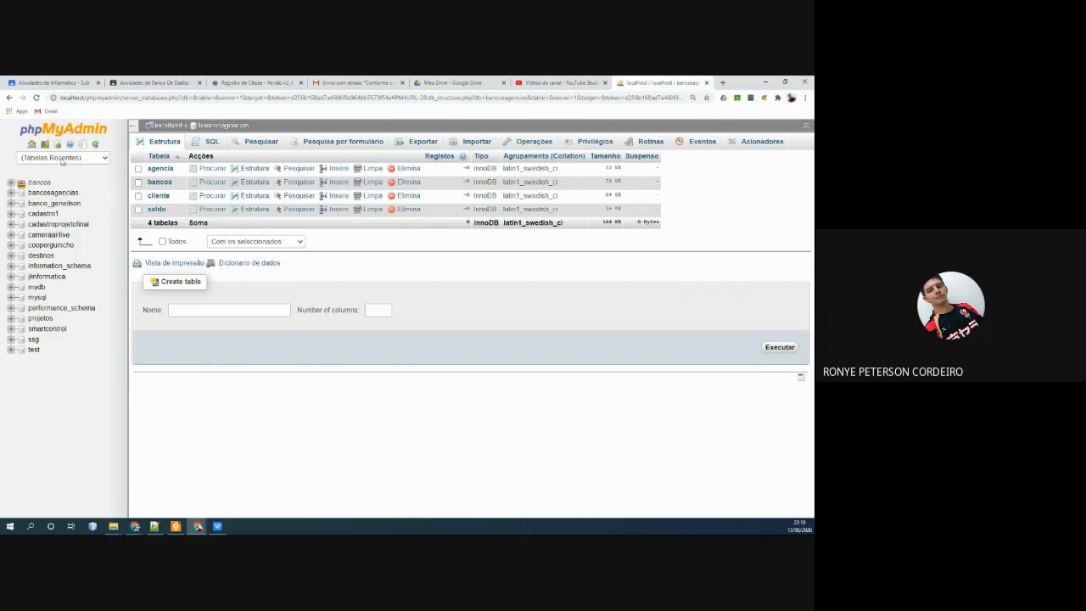
left_click(31, 145)
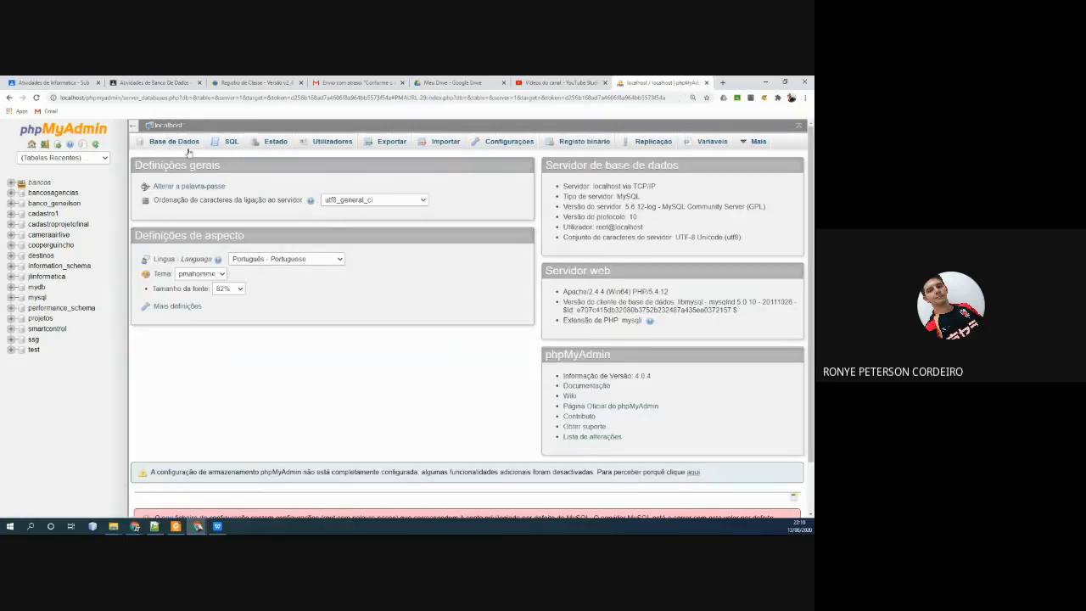
left_click(382, 142)
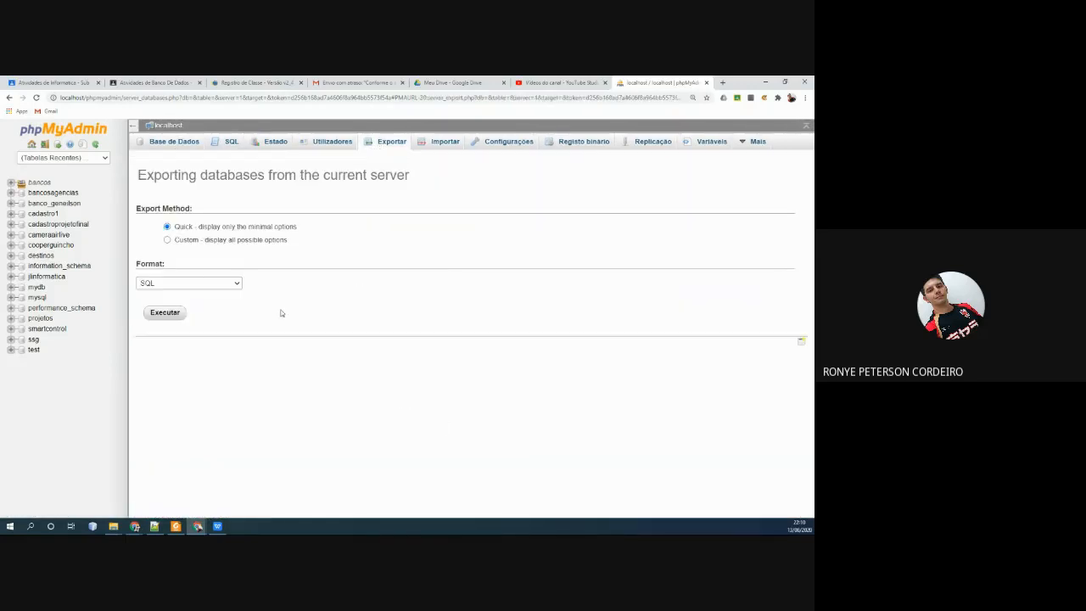
left_click(167, 240)
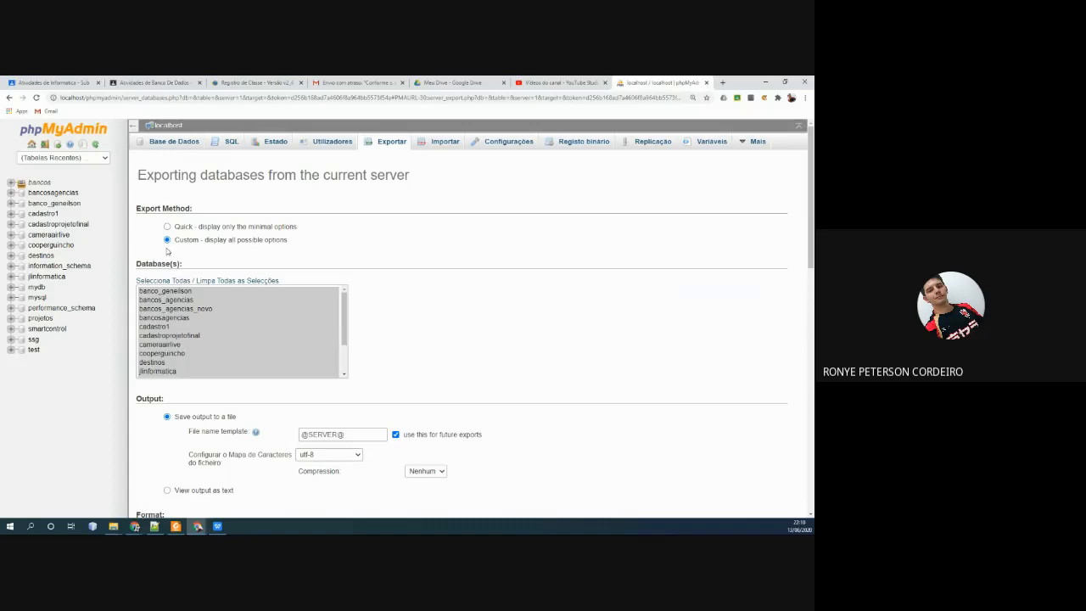
left_click(195, 318)
scroll(168, 324, "down", 3)
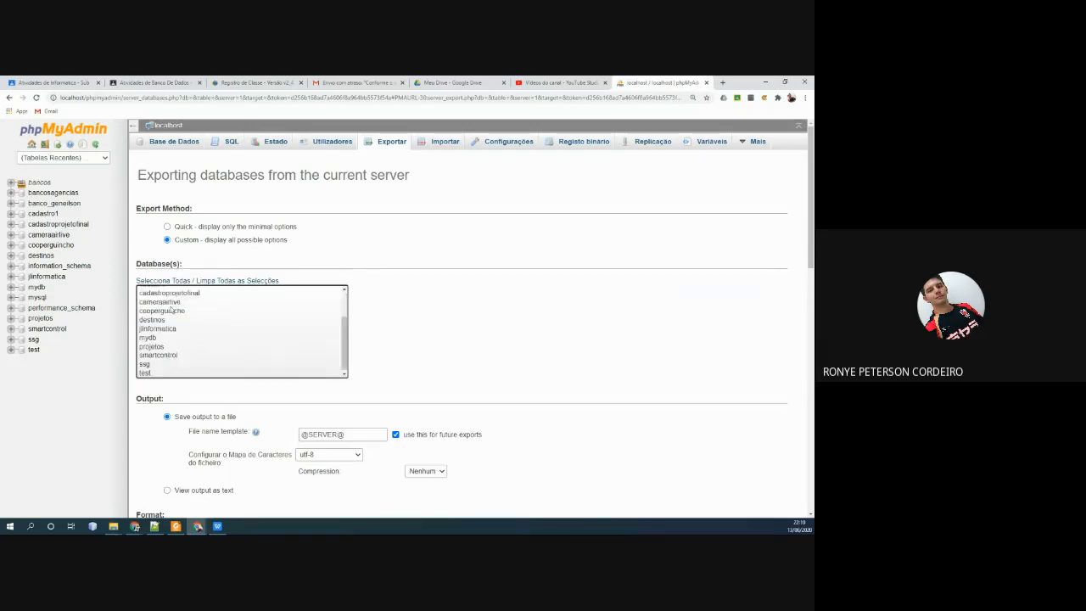
scroll(168, 324, "up", 3)
left_click(515, 343)
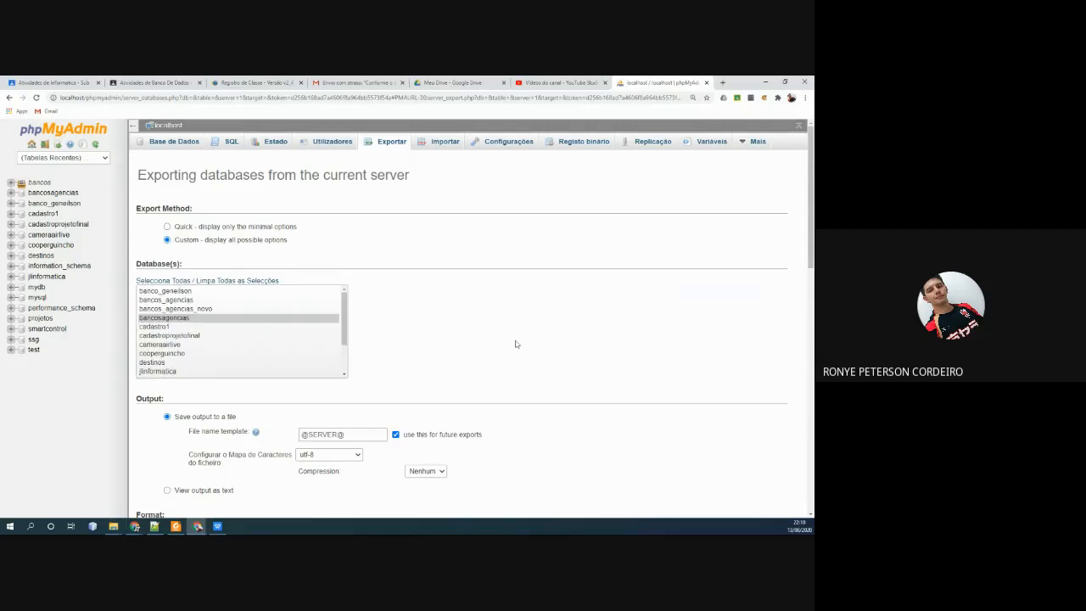
- Examine the export's output choices and the list of available formats, keeping output to a file and the SQL format
scroll(515, 344, "down", 3)
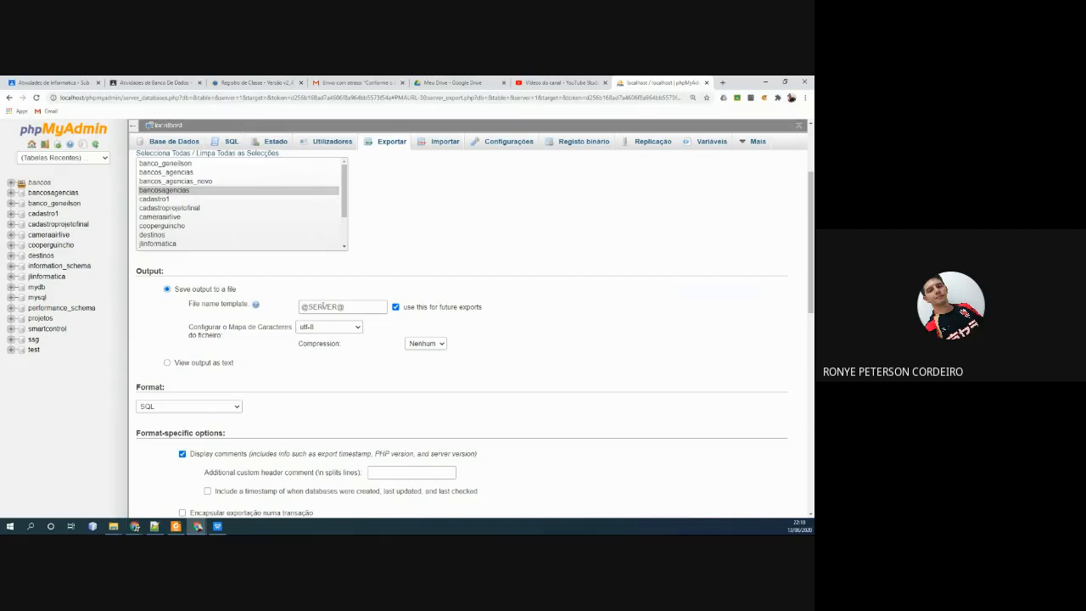
scroll(249, 369, "down", 1)
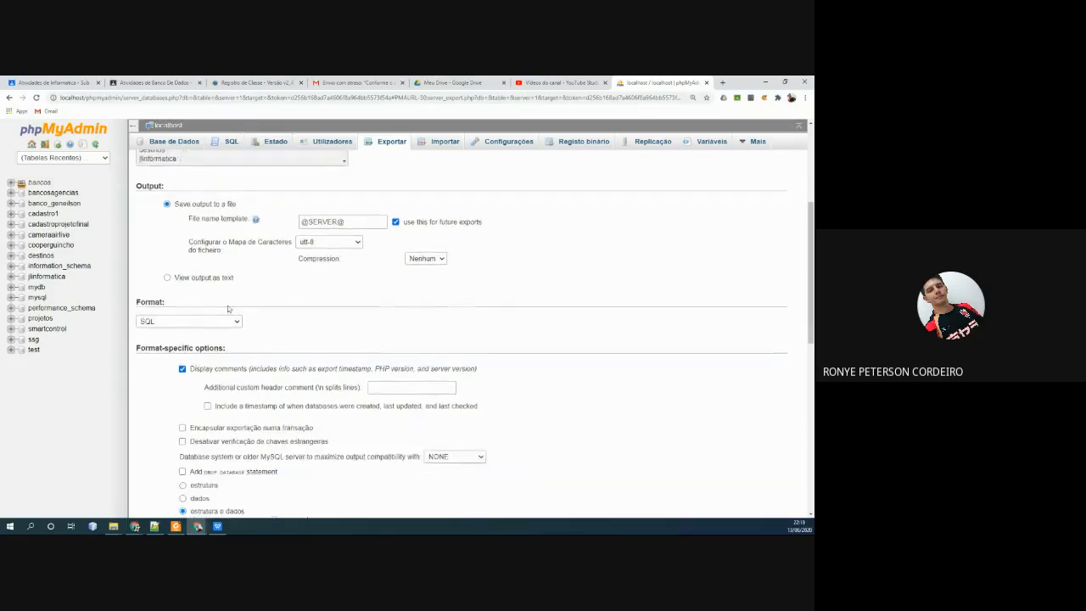
left_click(196, 280)
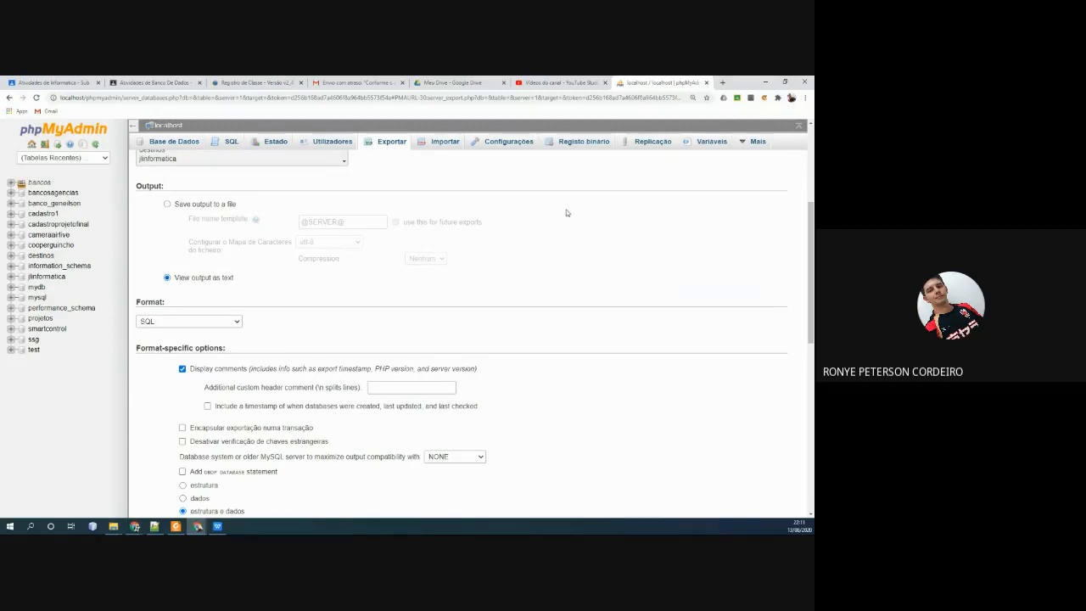
left_click(183, 205)
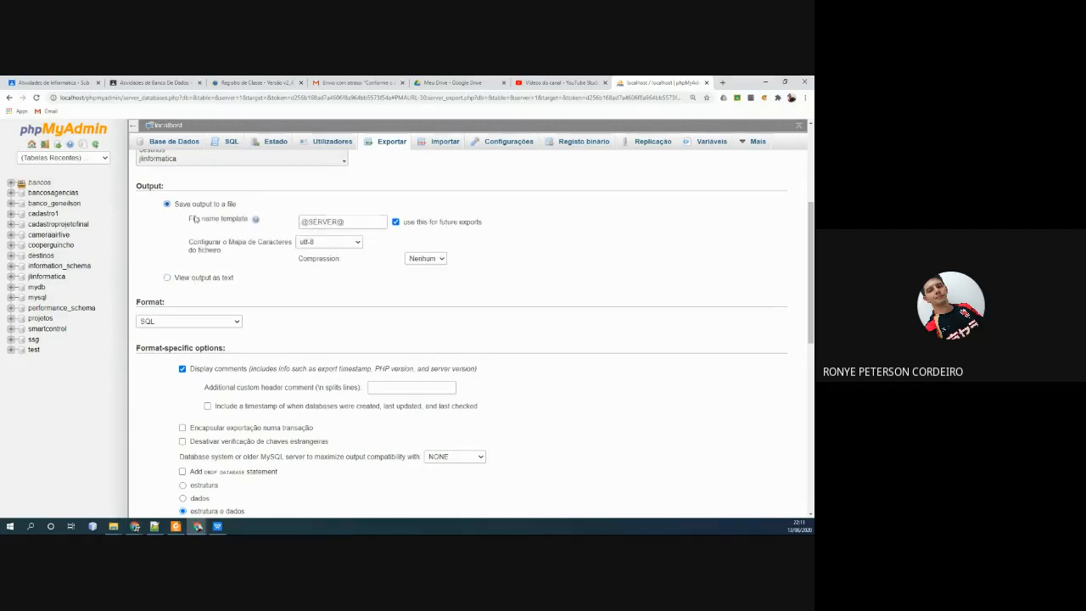
scroll(216, 325, "down", 1)
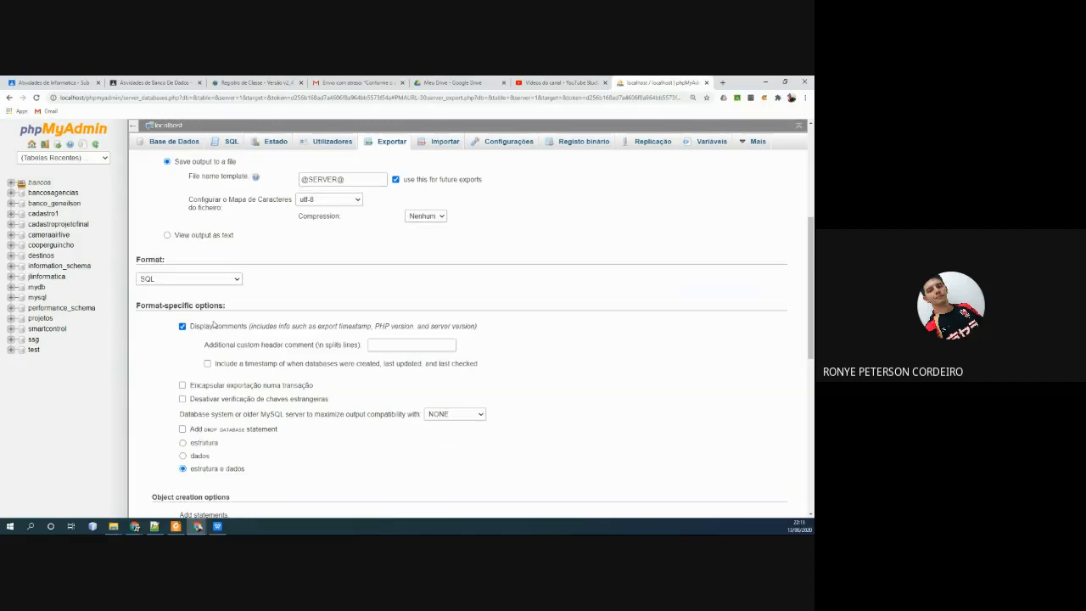
left_click(190, 280)
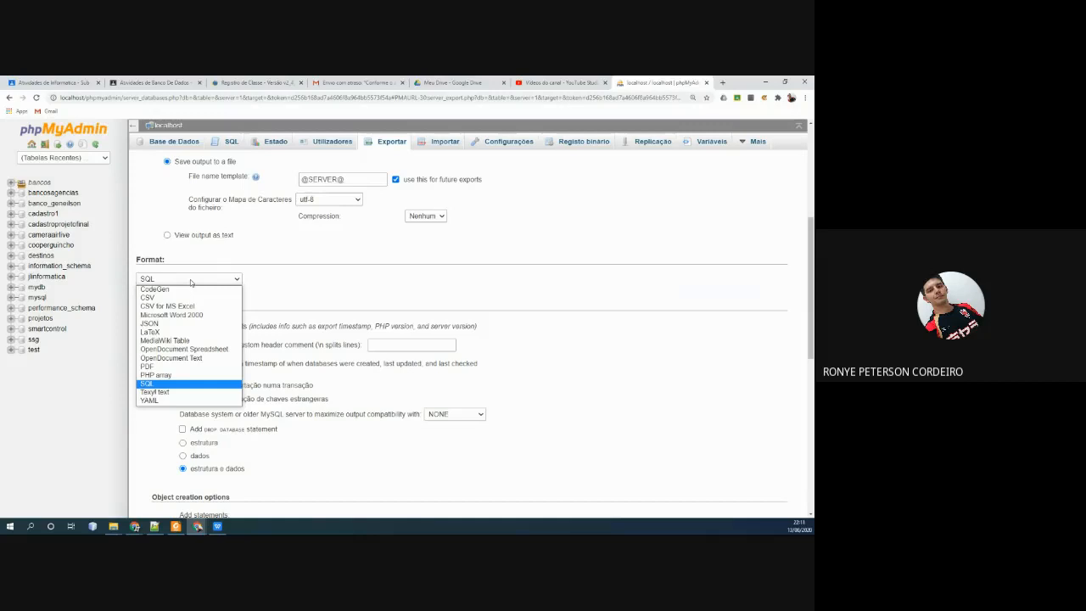
left_click(191, 280)
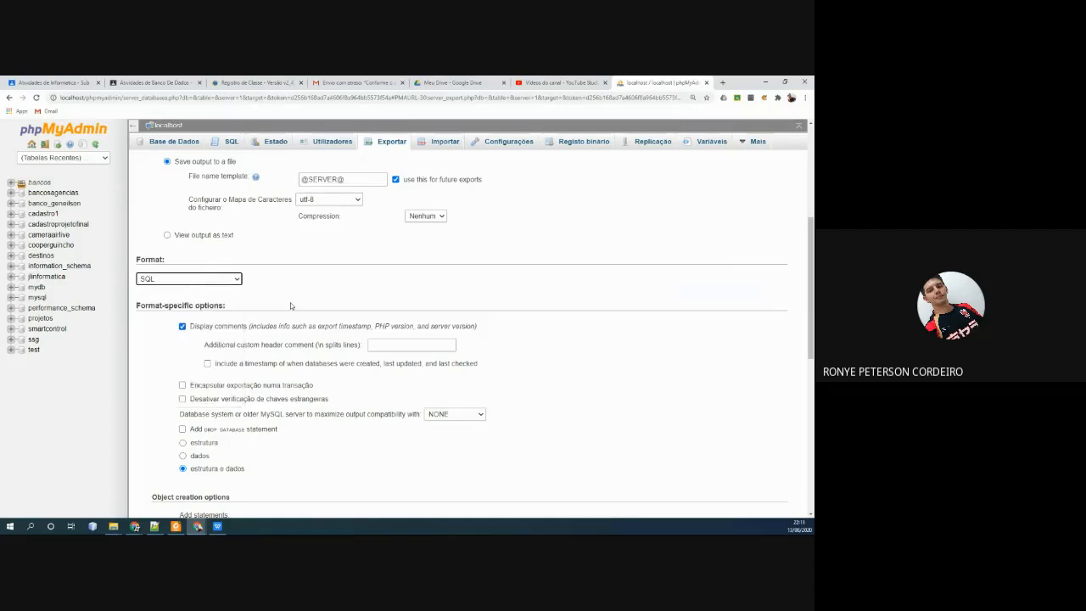
- Examine the format-specific, object creation and data creation options of the SQL export
scroll(292, 306, "down", 2)
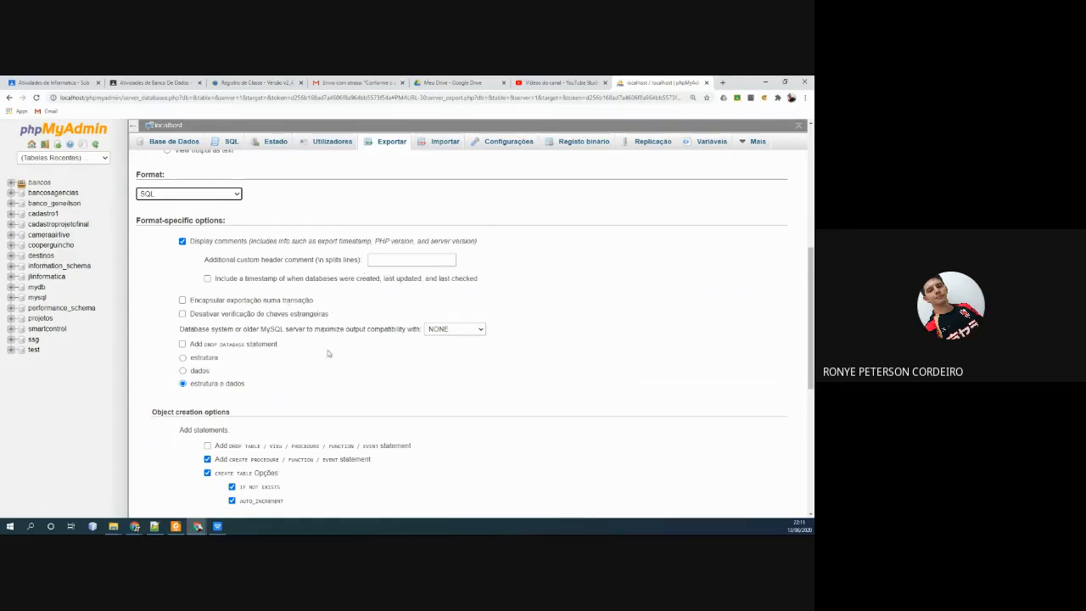
scroll(328, 354, "down", 2)
scroll(329, 354, "down", 3)
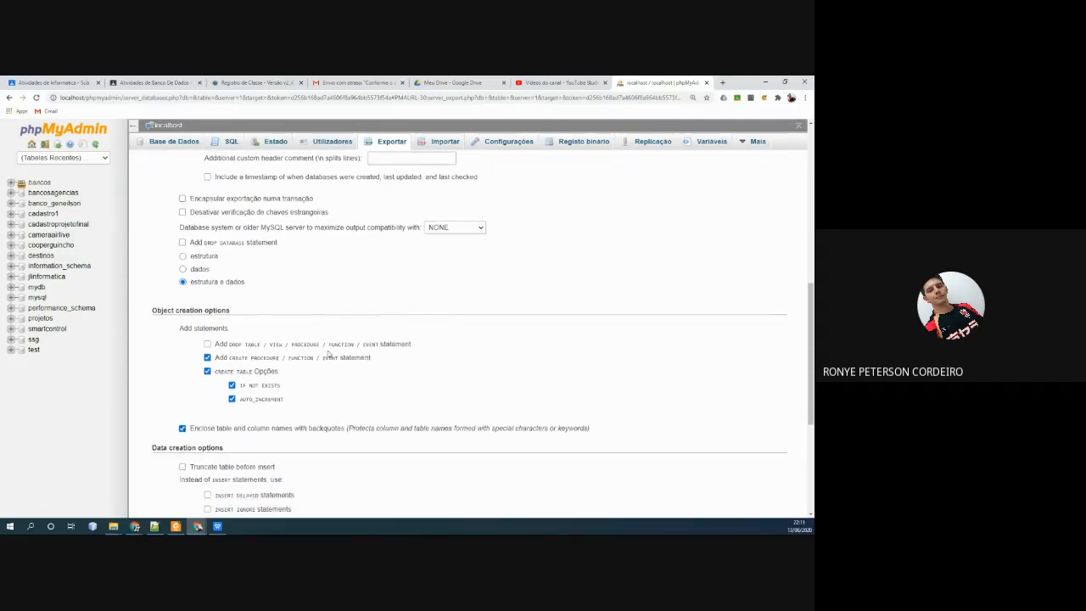
scroll(328, 354, "up", 2)
scroll(328, 353, "up", 4)
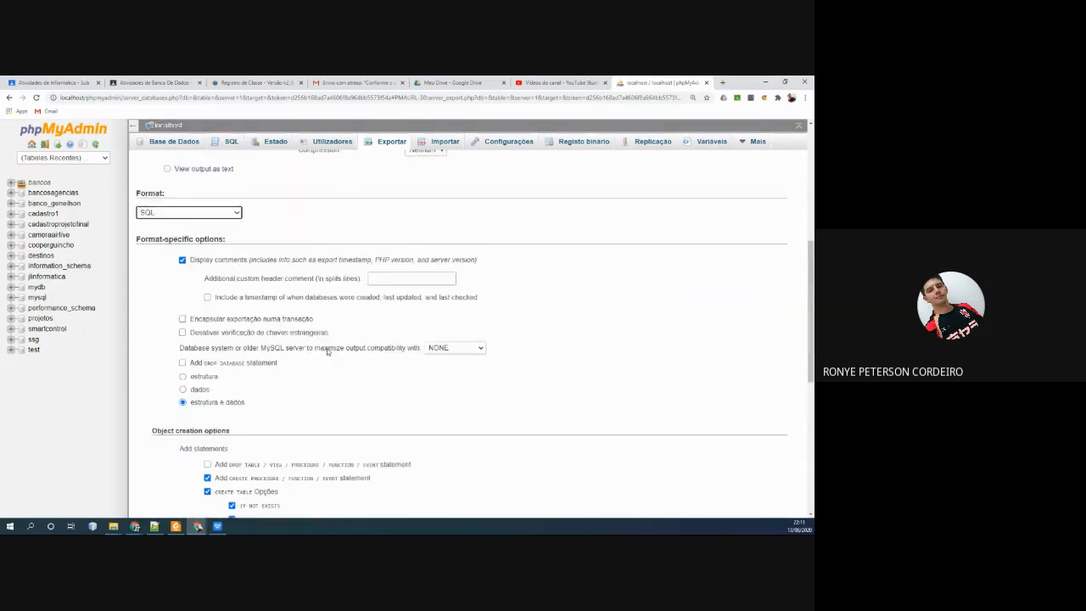
left_click(183, 283)
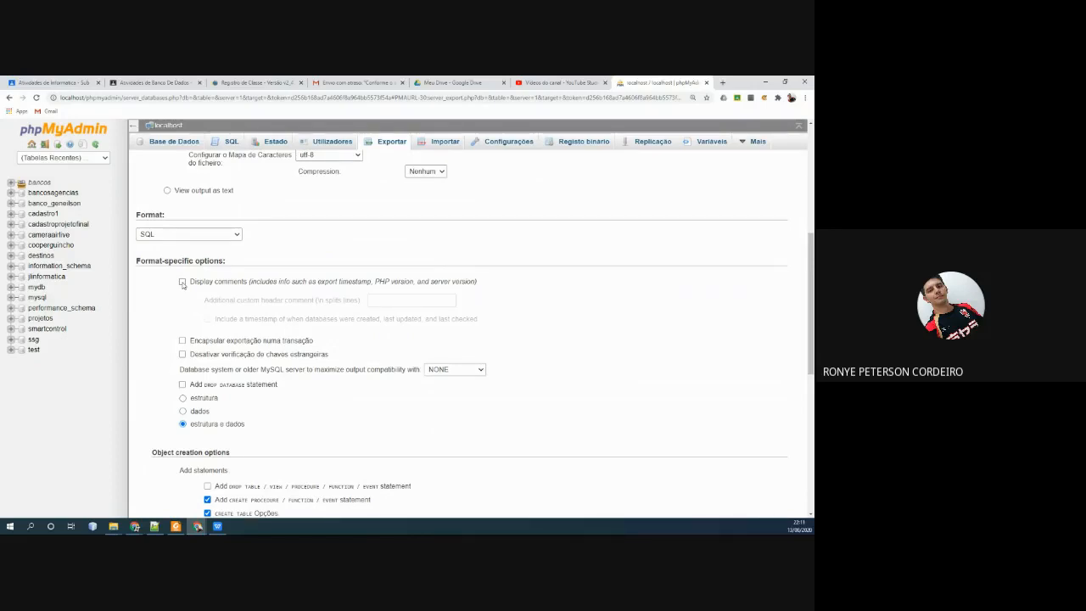
left_click(183, 281)
scroll(382, 357, "down", 1)
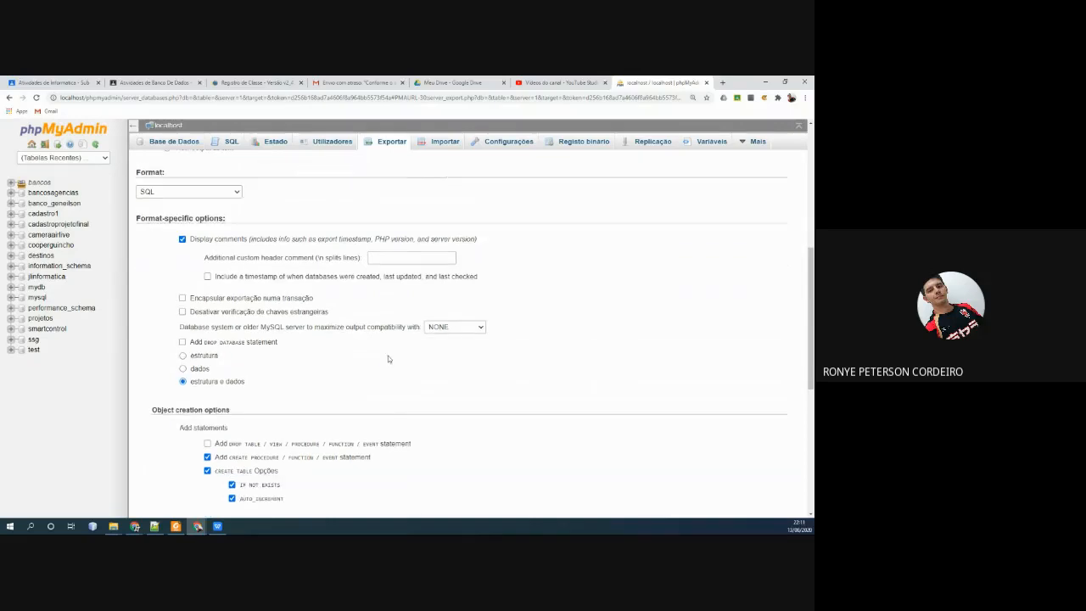
scroll(384, 354, "down", 1)
scroll(379, 350, "down", 1)
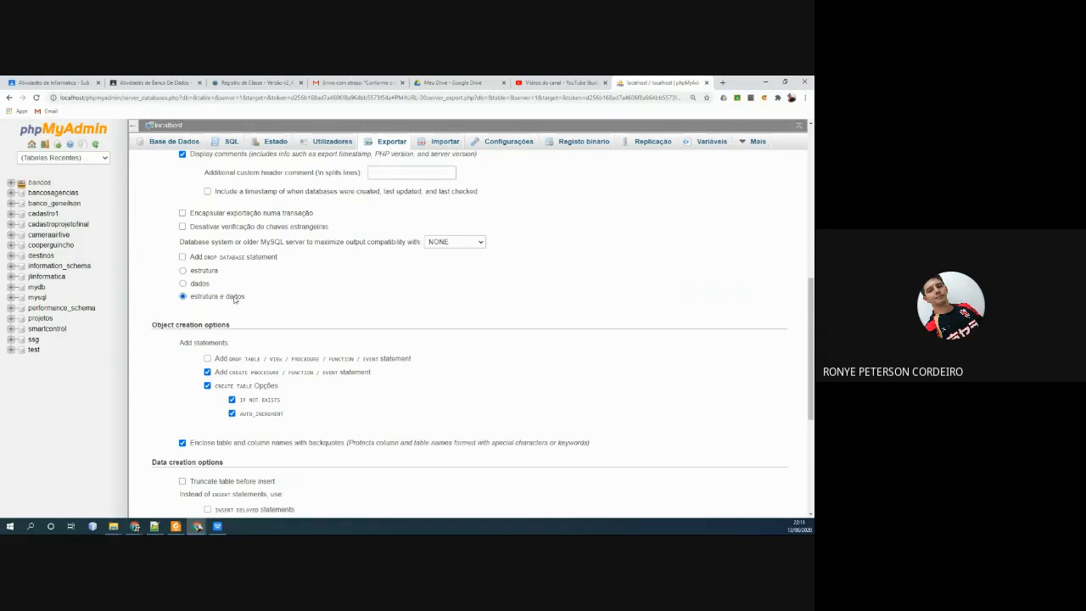
scroll(253, 305, "down", 2)
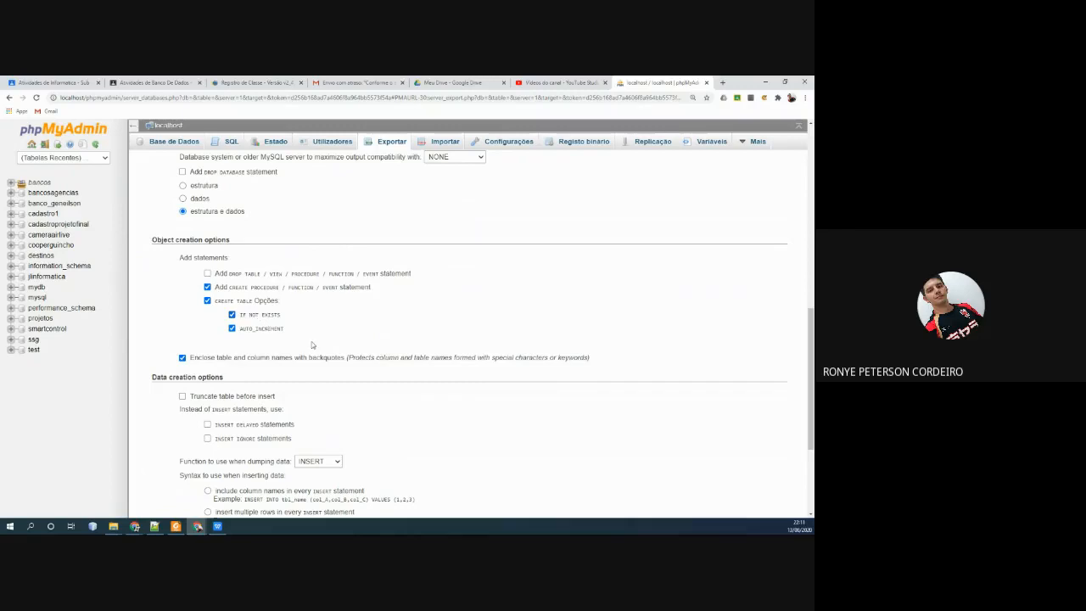
scroll(311, 341, "down", 1)
scroll(311, 341, "down", 4)
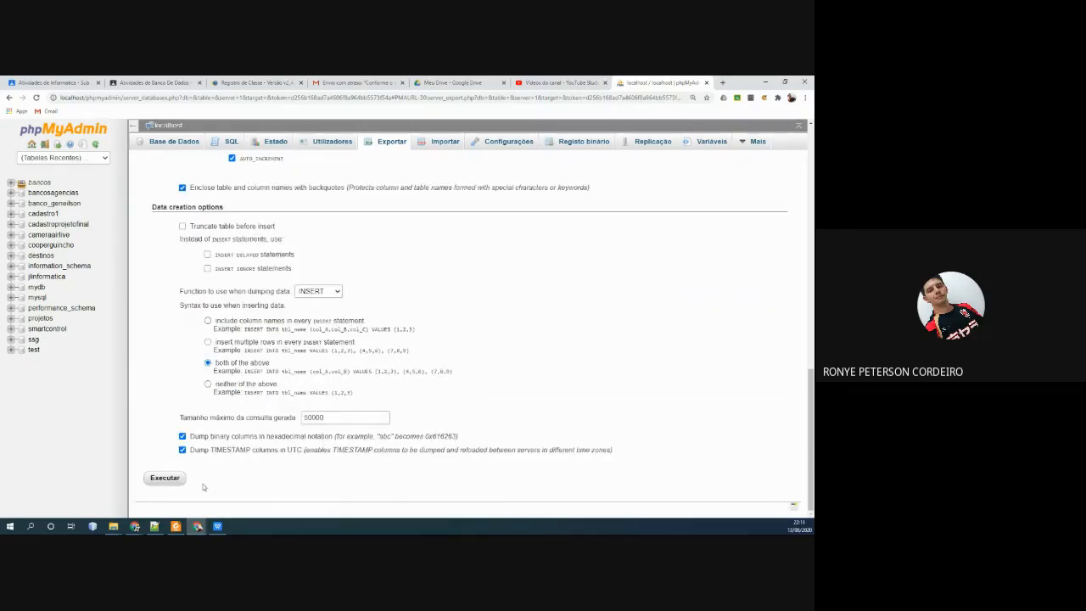
- Run the custom SQL export of the bancosagencias database with the chosen options
left_click(167, 480)
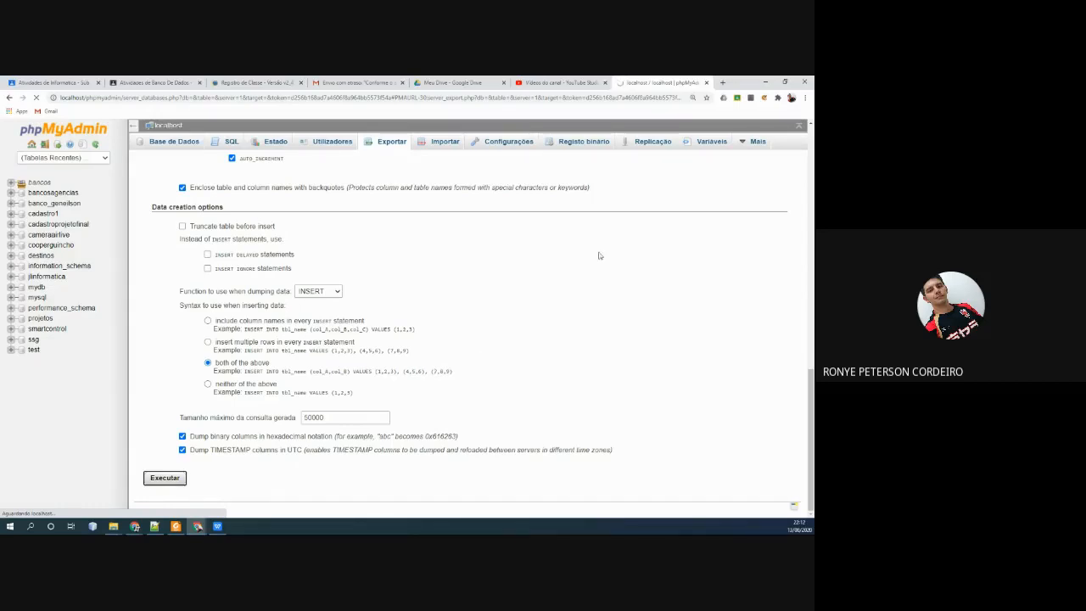
left_click(544, 293)
scroll(544, 293, "up", 1)
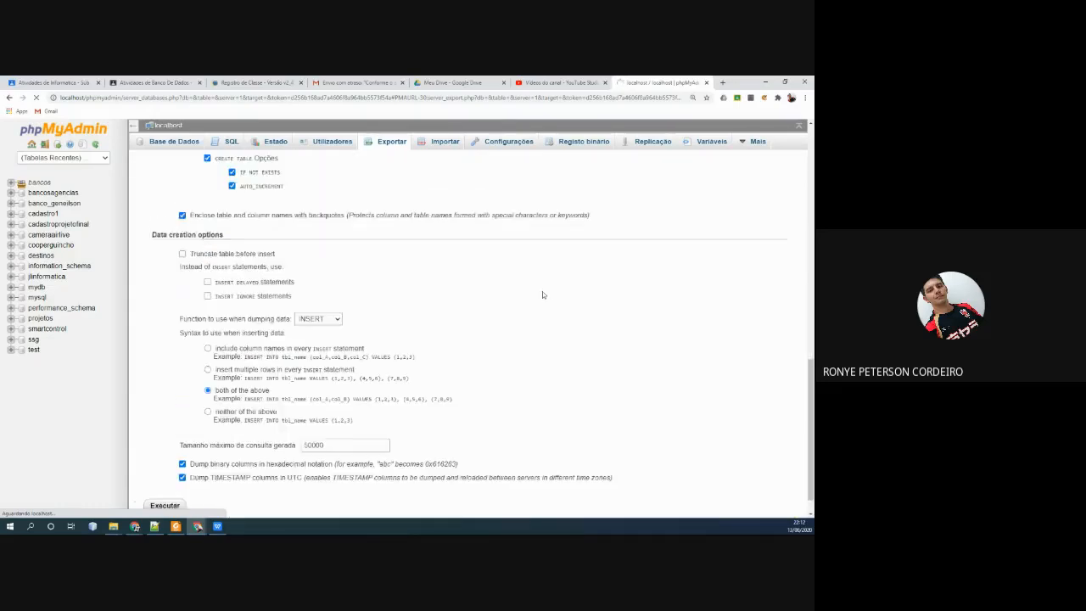
scroll(544, 293, "down", 1)
left_click(155, 480)
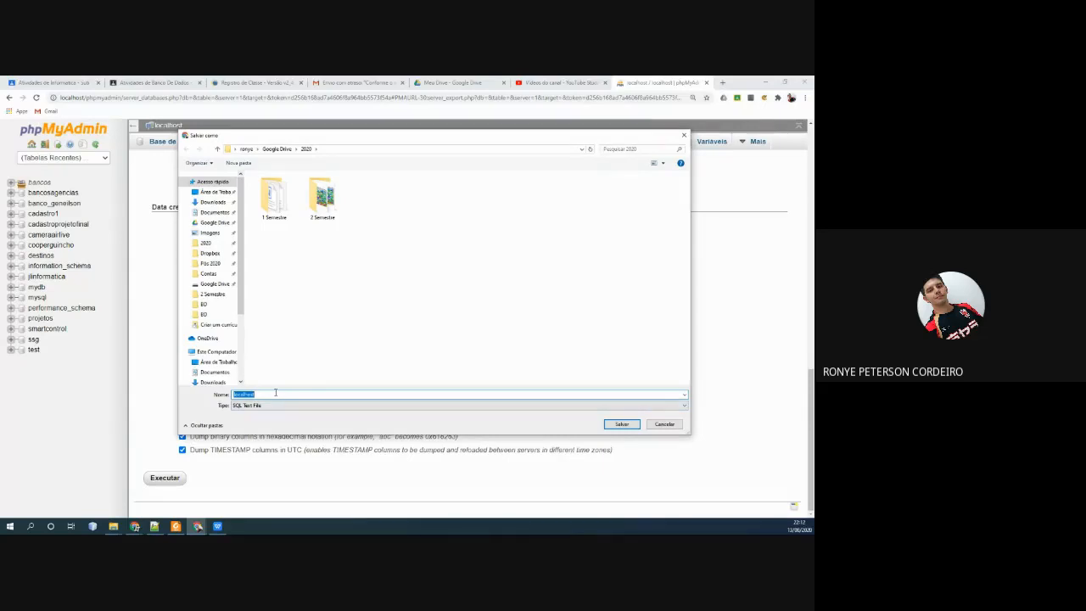
- Save the exported dump as bancosagencias with the SQL Text File type in the Google Drive 2020 folder
type("ba")
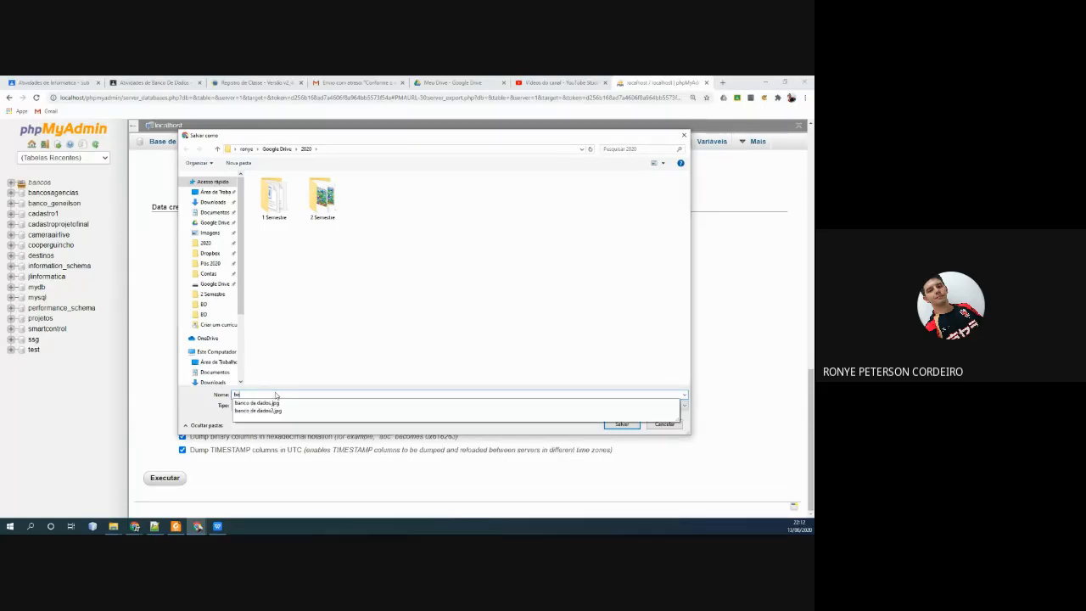
type("ncos_agencias.")
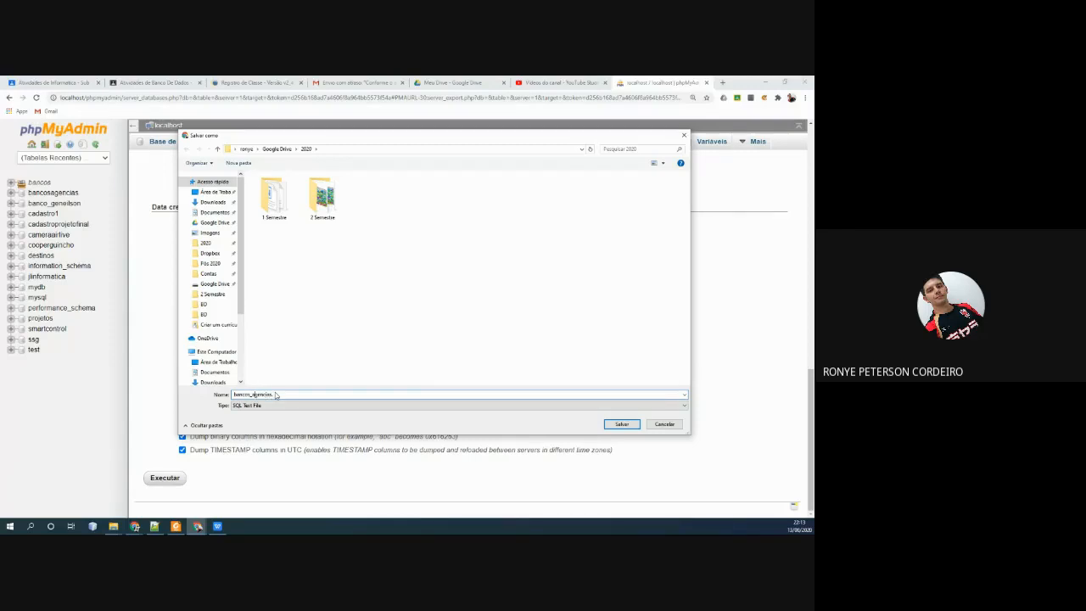
key("BackSpace")
left_click(256, 407)
left_click(256, 408)
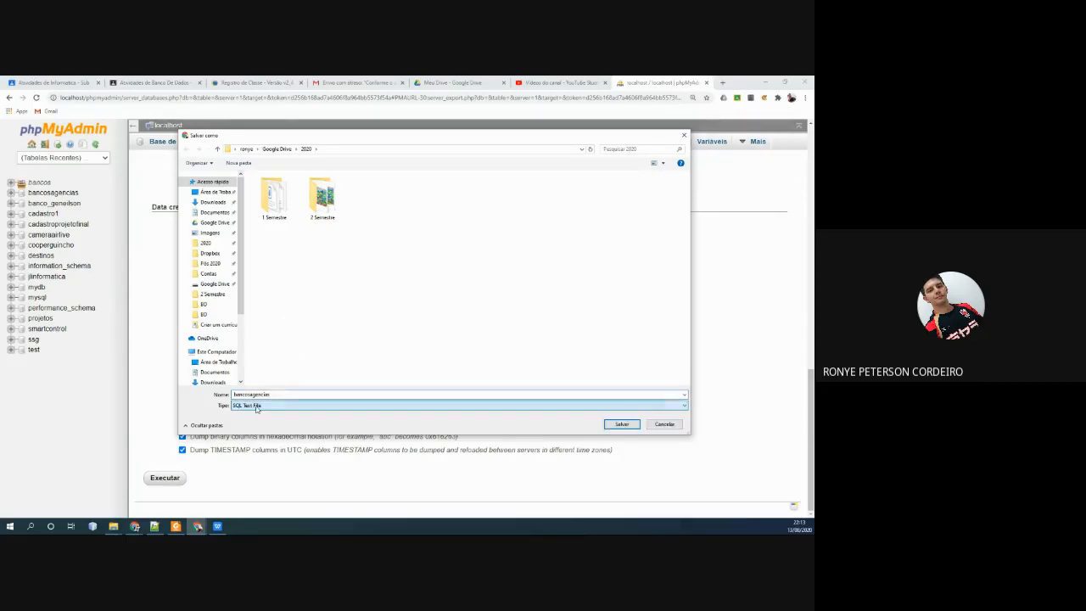
left_click(622, 424)
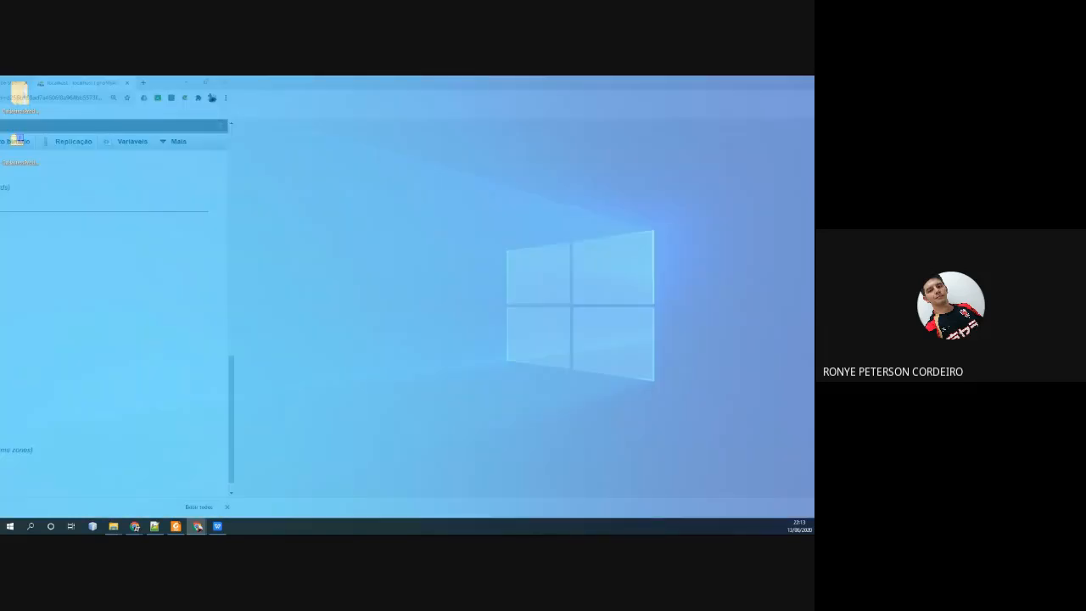
- Show the downloaded bancosagencias.sql file in its containing folder
left_click(113, 526)
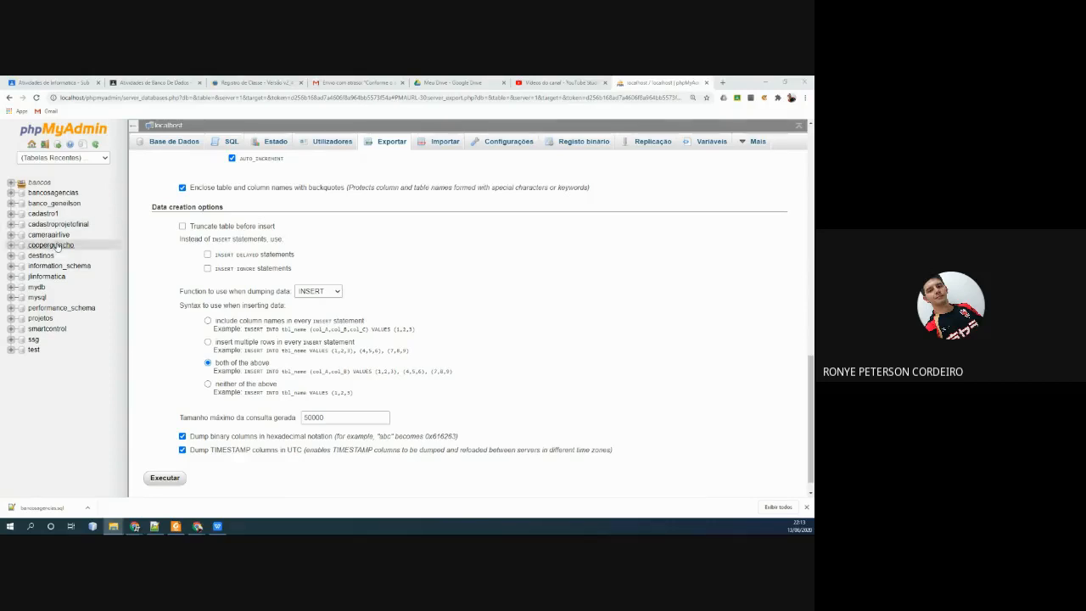
left_click(53, 506)
left_click(87, 509)
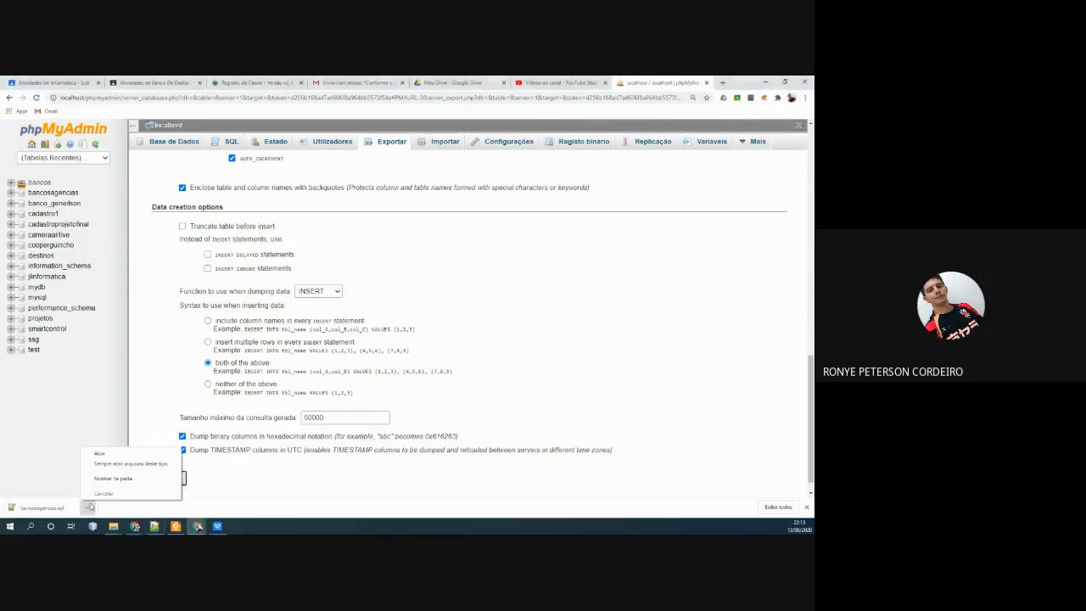
left_click(111, 479)
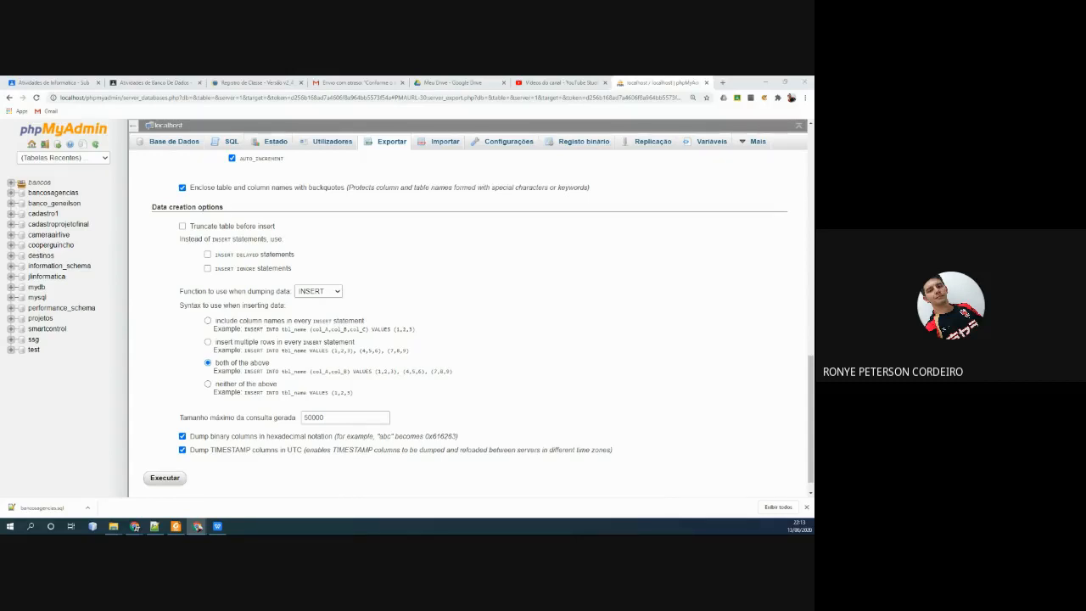
- Open the bancosagencias file from the 2020 folder in Notepad++ and maximize the editor window
double_click(475, 242)
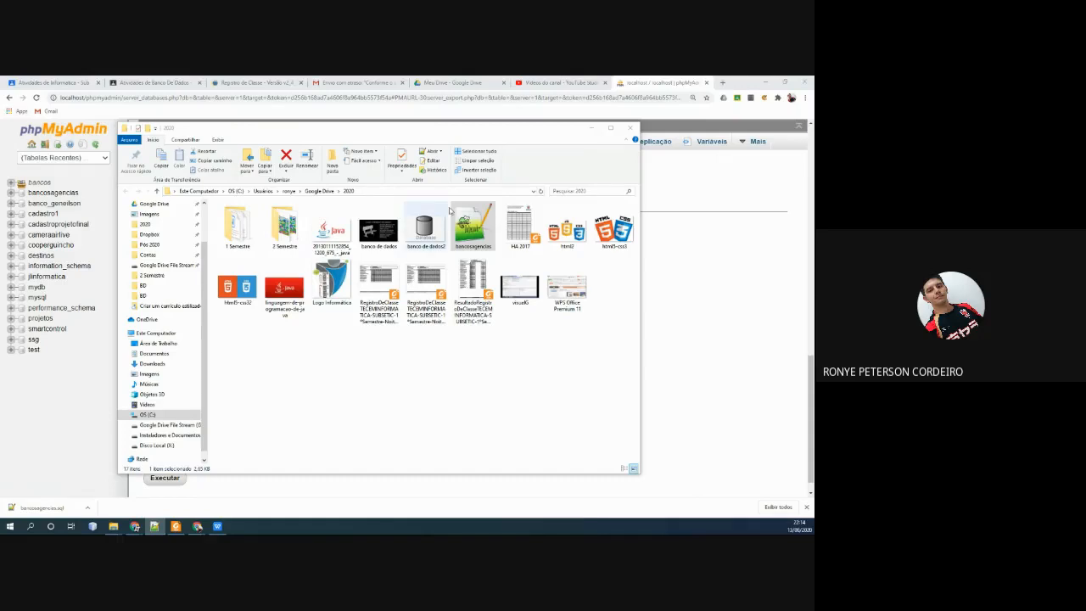
left_click(482, 231)
double_click(481, 231)
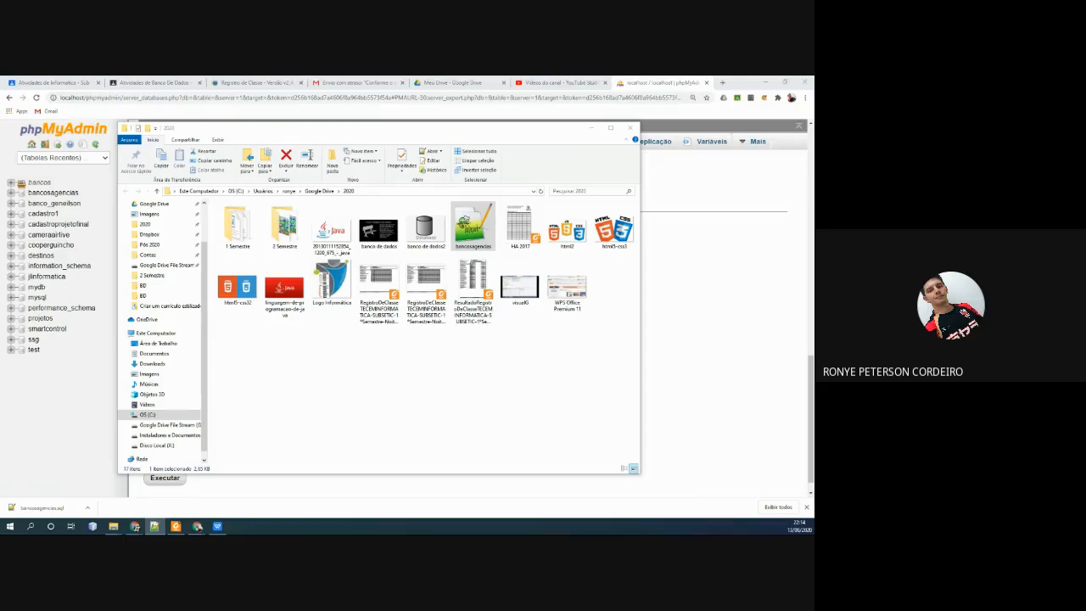
left_click_drag(196, 110, 388, 99)
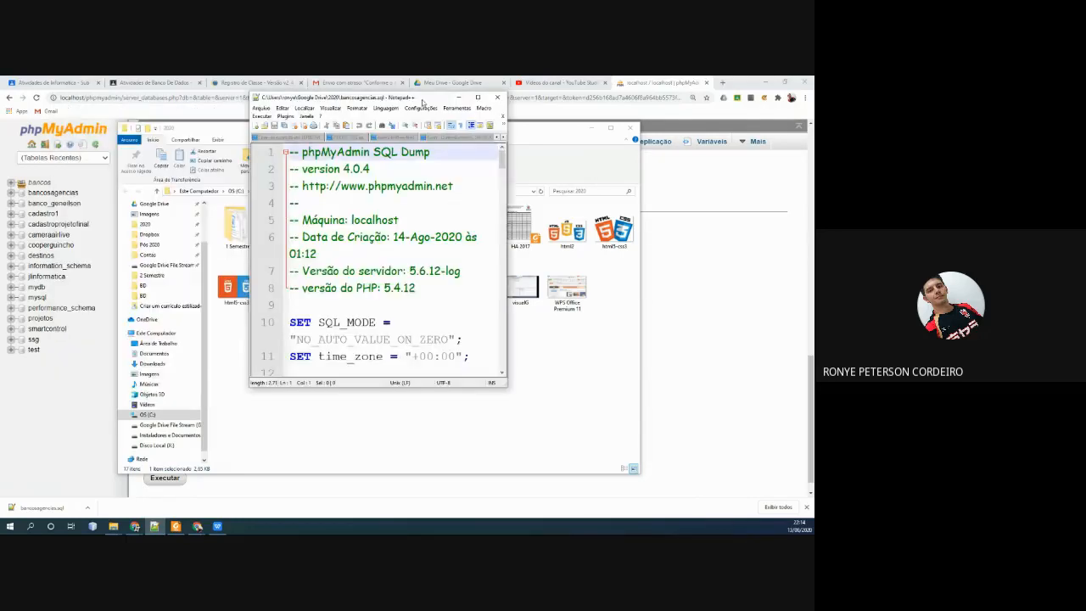
left_click(478, 96)
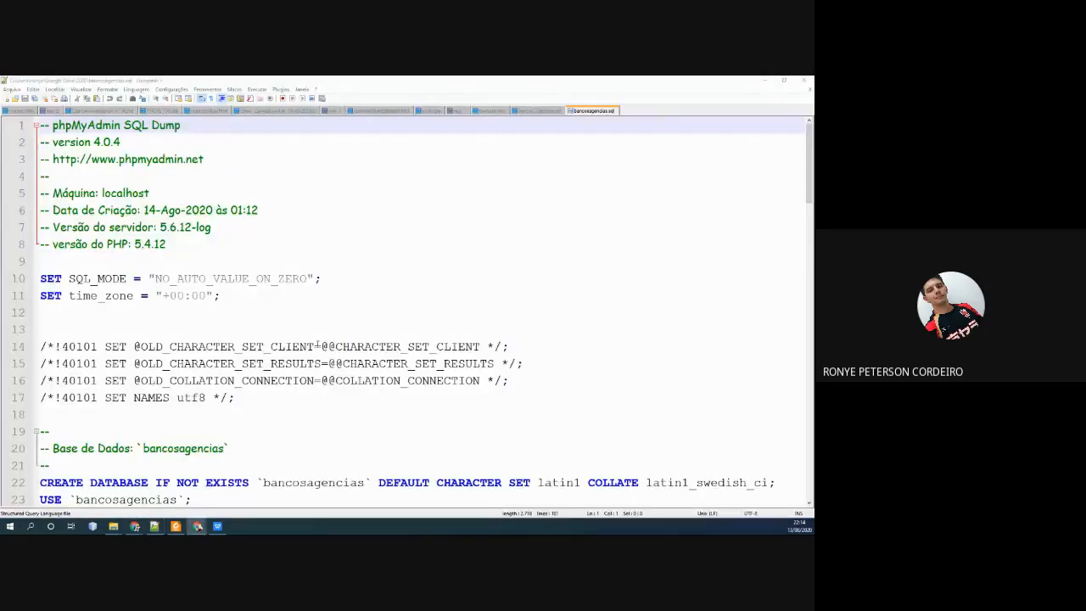
- Examine the dump's header, SET statements and the lines that create and select the bancosagencias database
left_click(222, 296)
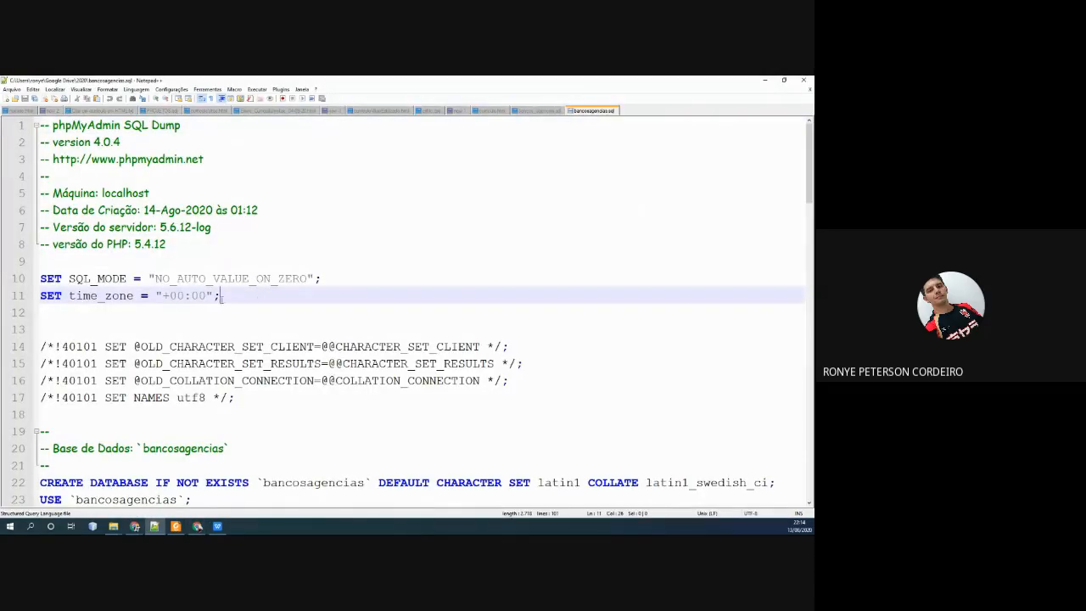
scroll(133, 277, "down", 1)
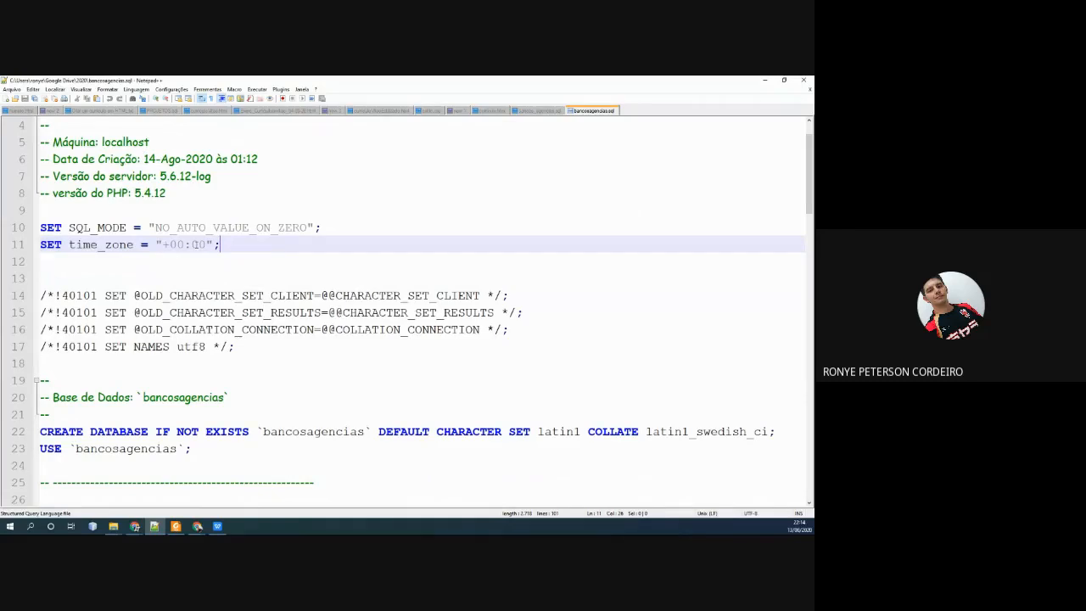
scroll(197, 244, "down", 1)
scroll(246, 208, "down", 1)
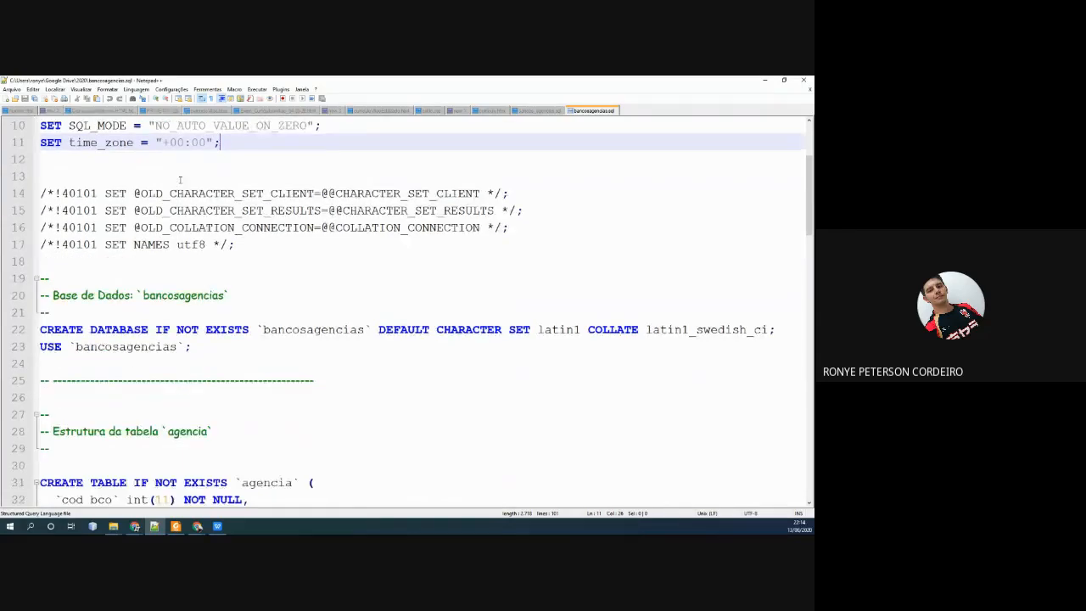
scroll(179, 177, "up", 2)
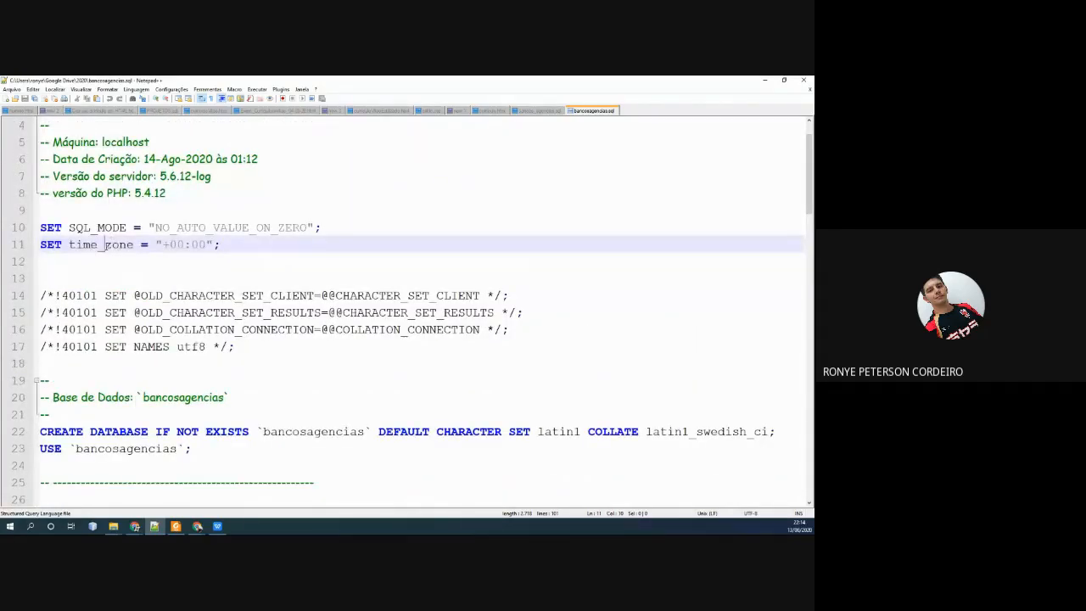
double_click(108, 245)
key("Down")
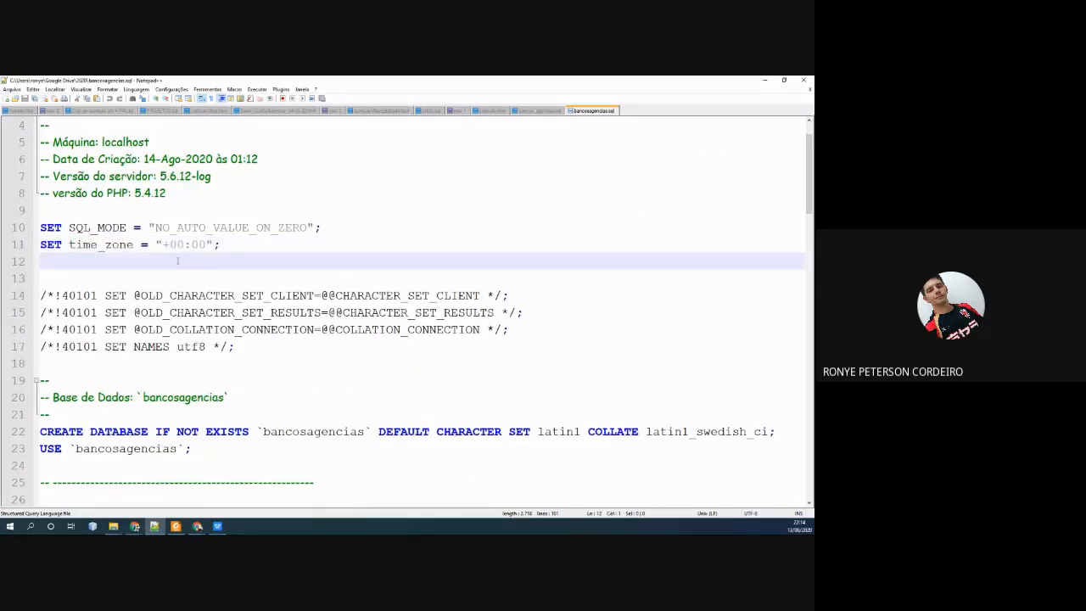
scroll(177, 261, "down", 4)
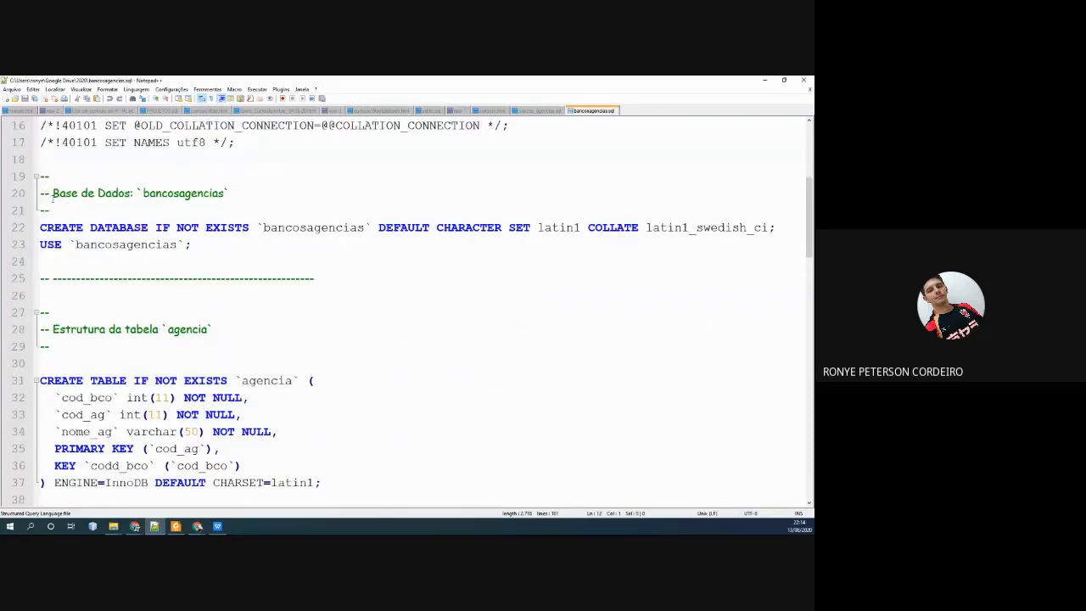
left_click_drag(57, 208, 39, 177)
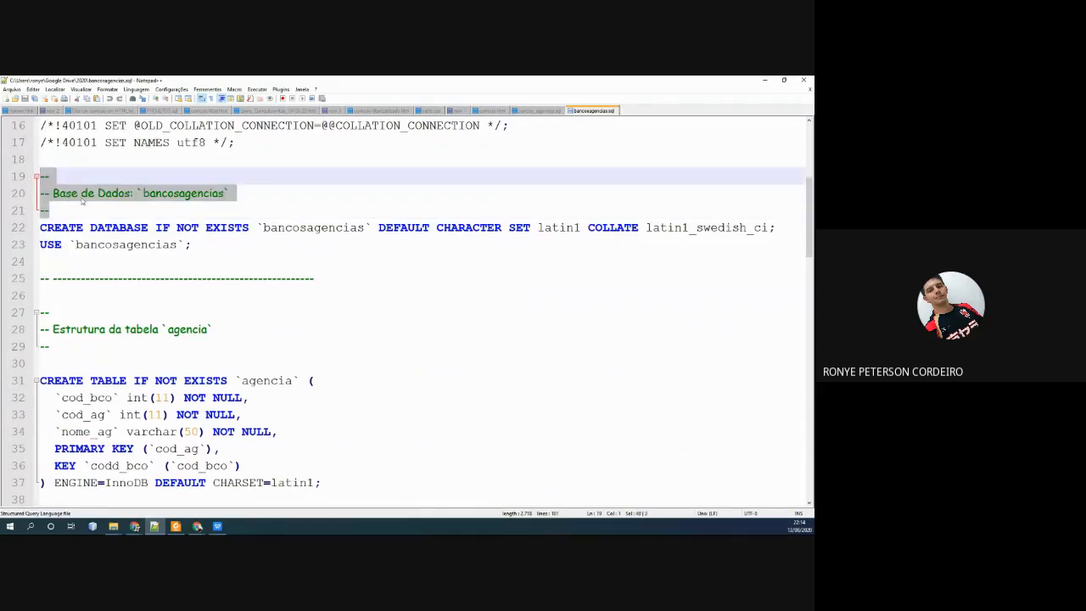
left_click(83, 197)
left_click_drag(205, 245, 40, 212)
left_click(314, 256)
- Review the CREATE TABLE definitions and the foreign key constraints of agencia and cliente in the dump, then leave the editor
scroll(314, 255, "down", 11)
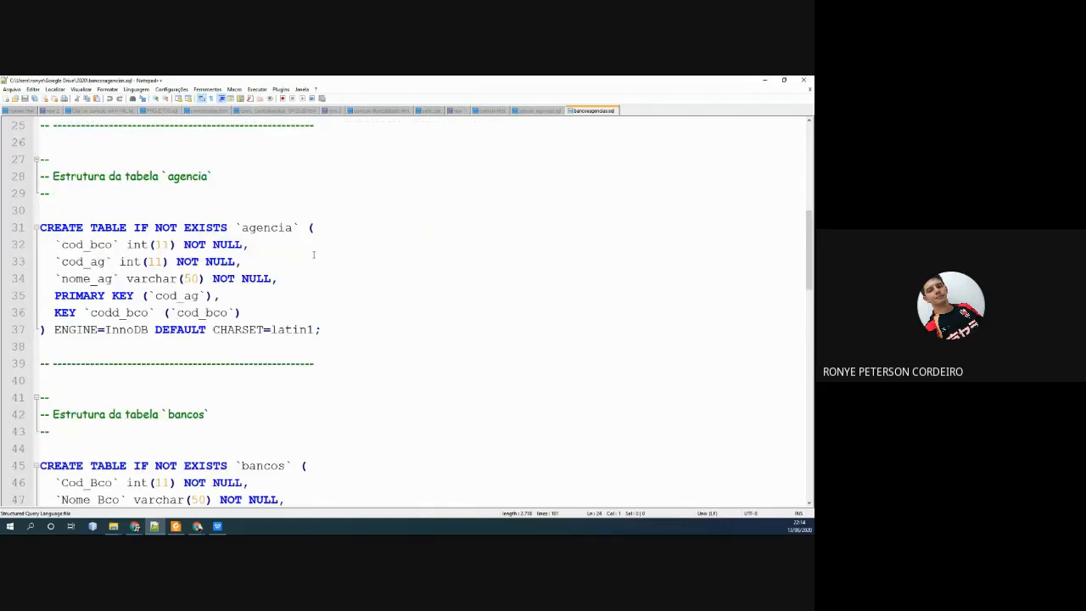
scroll(153, 245, "down", 11)
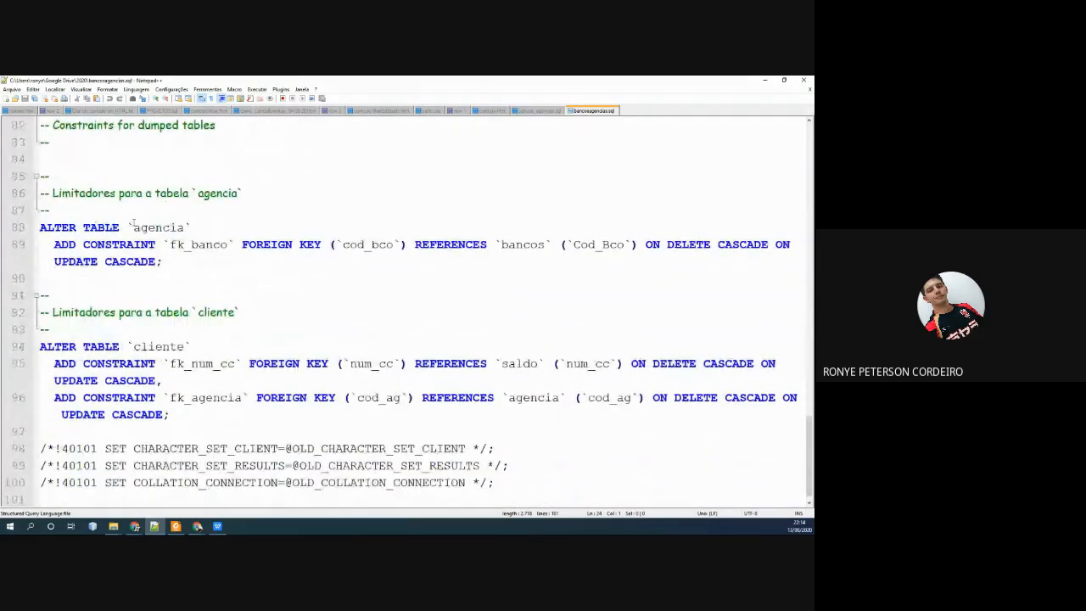
scroll(149, 269, "down", 1)
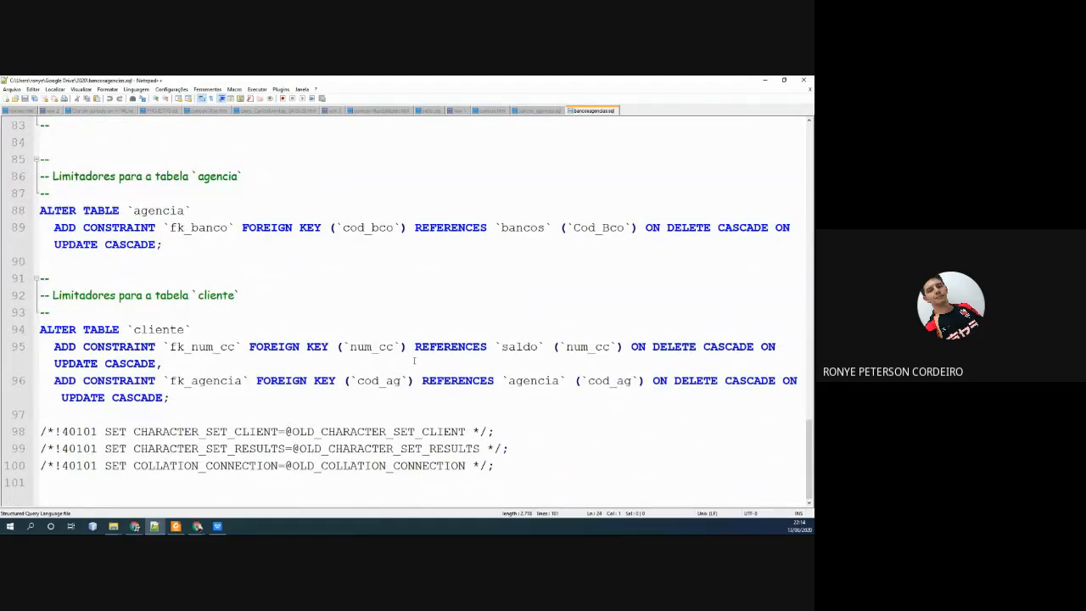
scroll(414, 361, "up", 10)
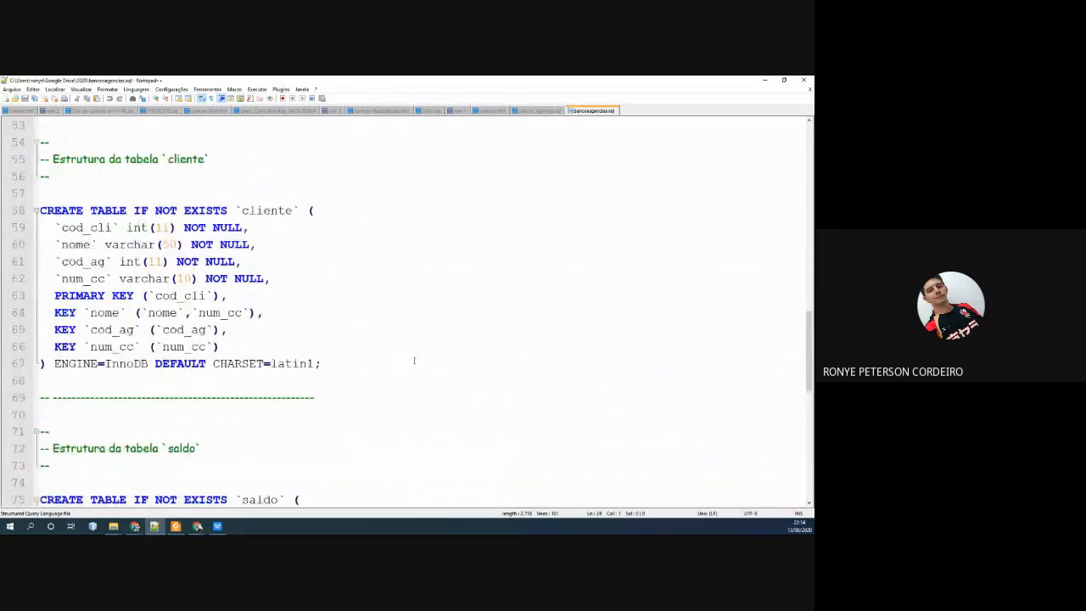
scroll(414, 361, "up", 5)
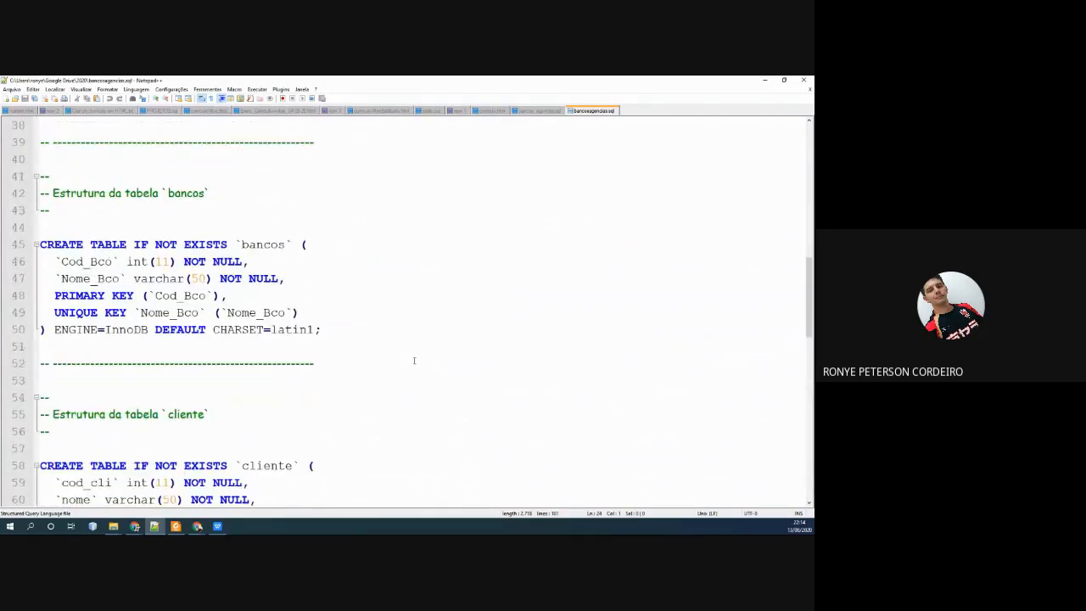
scroll(414, 360, "up", 12)
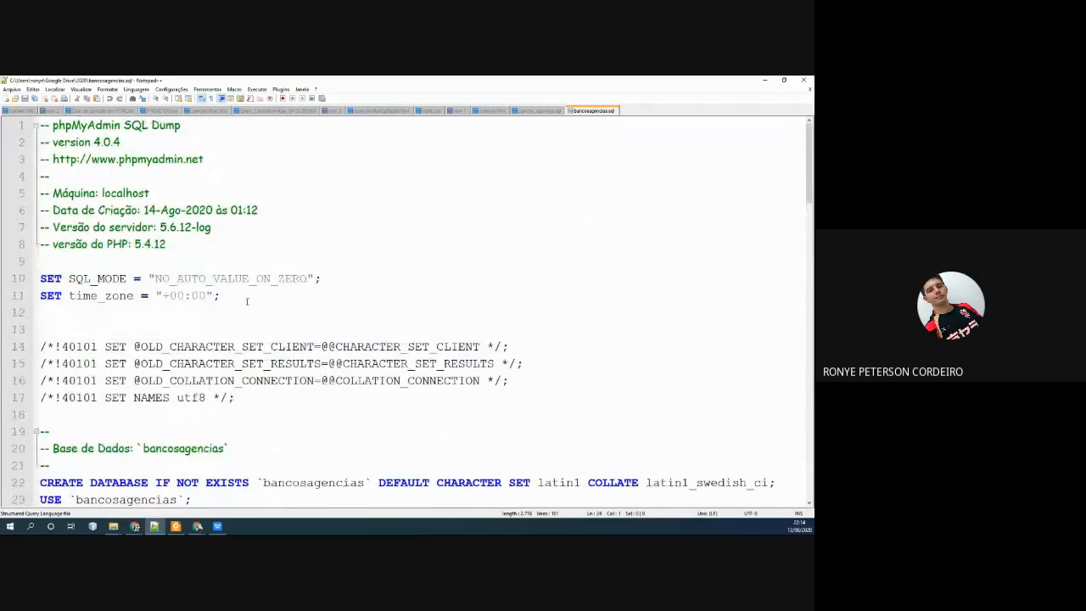
scroll(247, 302, "down", 20)
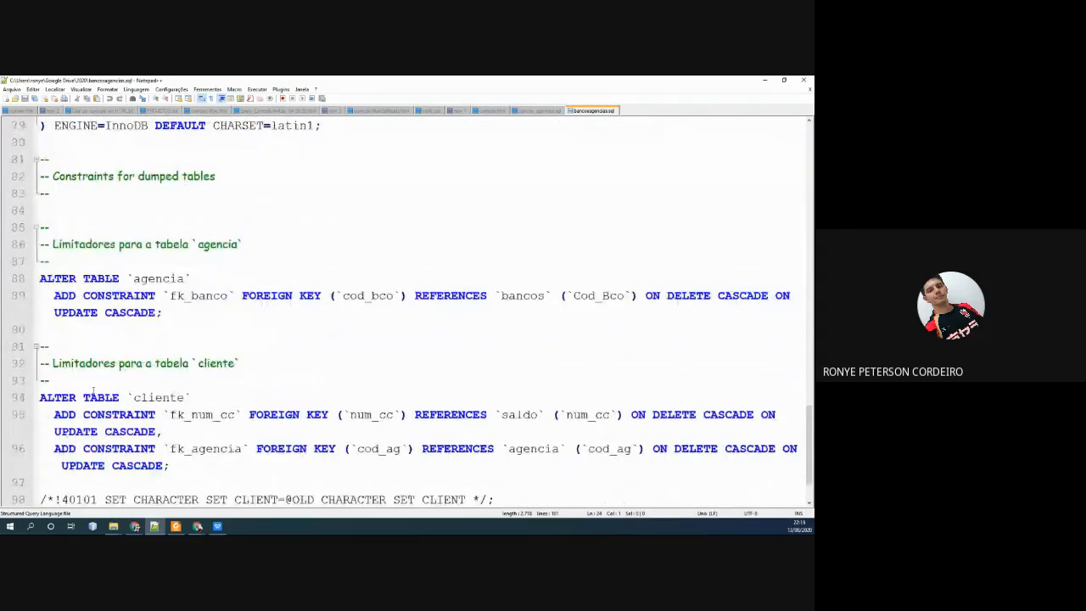
scroll(93, 390, "down", 2)
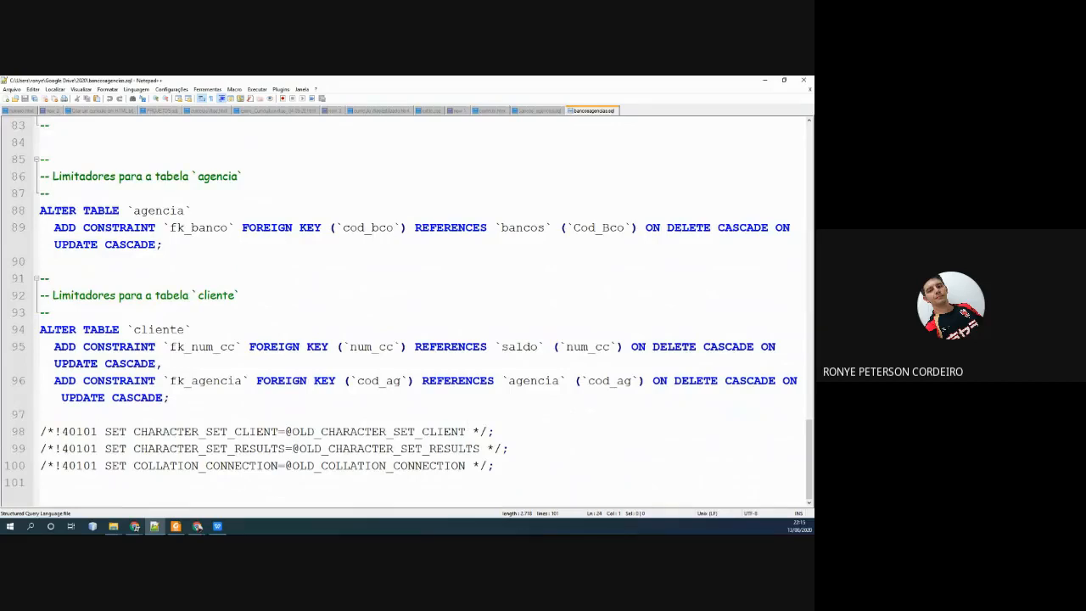
key("alt+Tab")
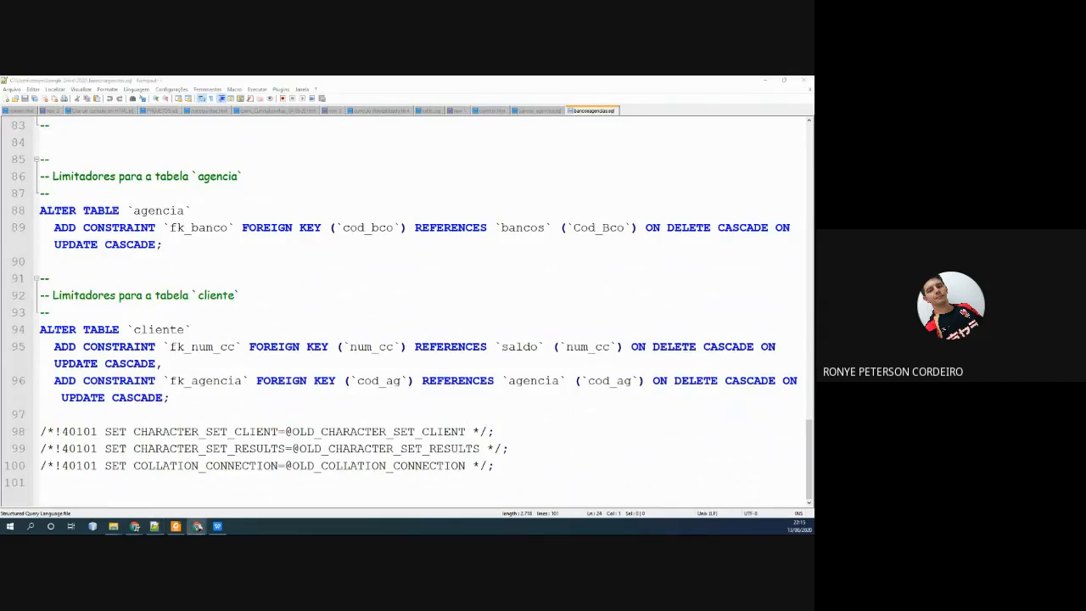